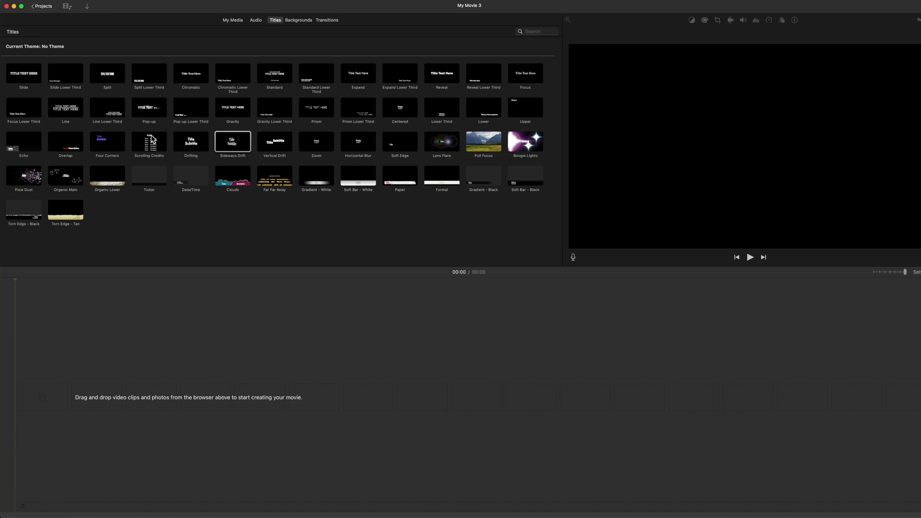
Step: Add a 4.0 s Sideways Drift title clip to the iMovie timeline and select it
left_click_drag(231, 143, 102, 378)
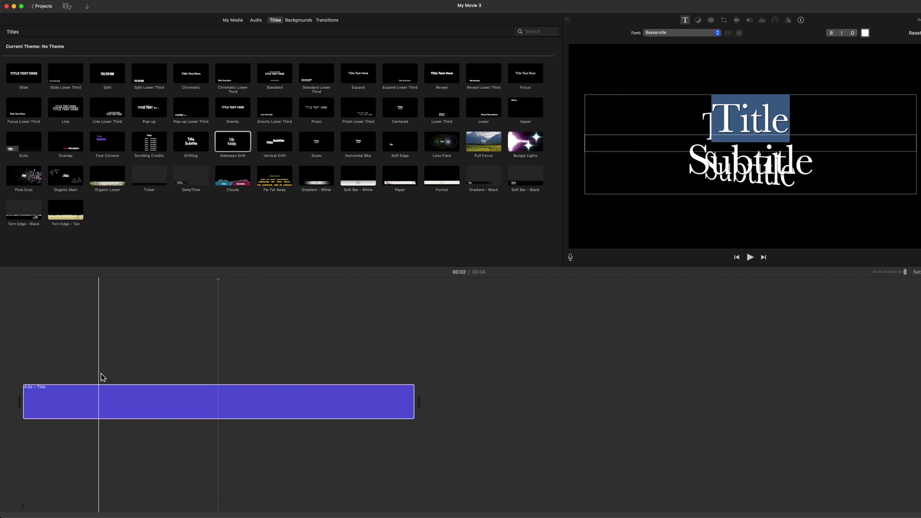
left_click(190, 403)
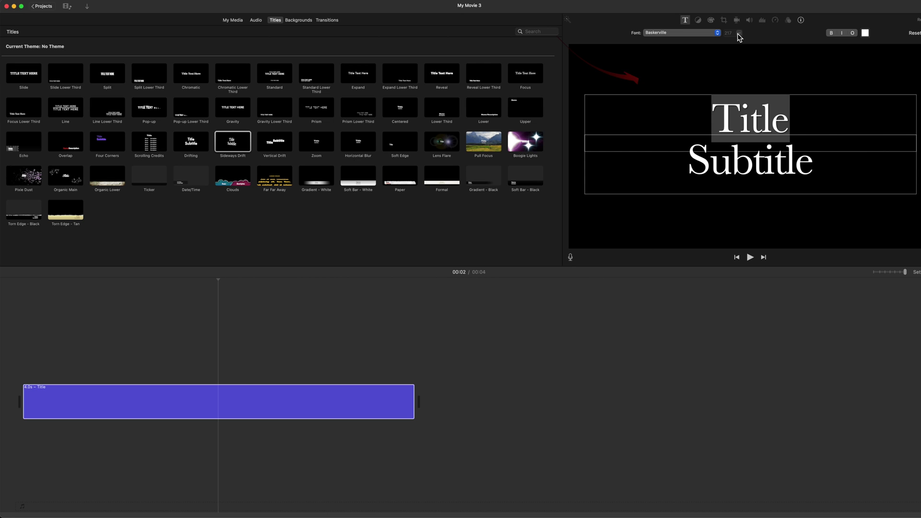
left_click(740, 34)
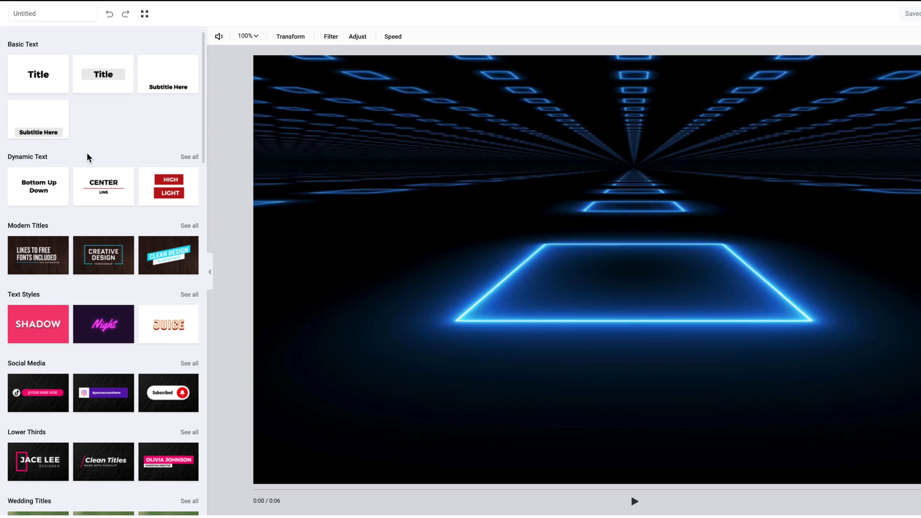
scroll(87, 154, "down", 3)
left_click(189, 117)
left_click(18, 41)
left_click(191, 187)
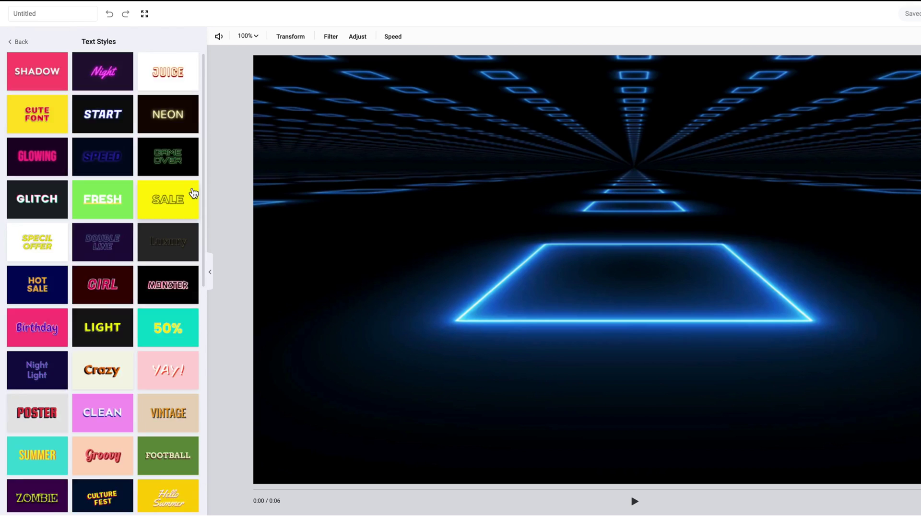
left_click(17, 42)
left_click(189, 323)
left_click(17, 42)
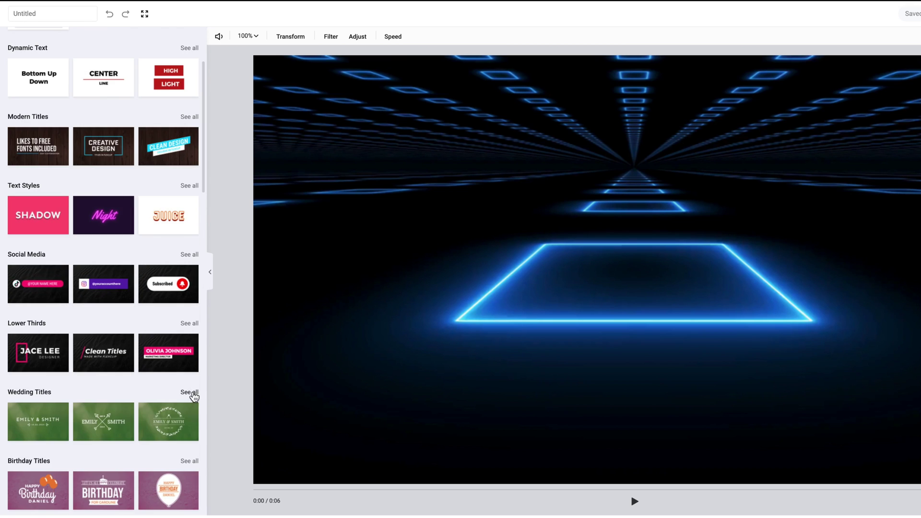
scroll(194, 397, "down", 5)
left_click(189, 309)
left_click(17, 41)
scroll(182, 288, "down", 5)
left_click(189, 318)
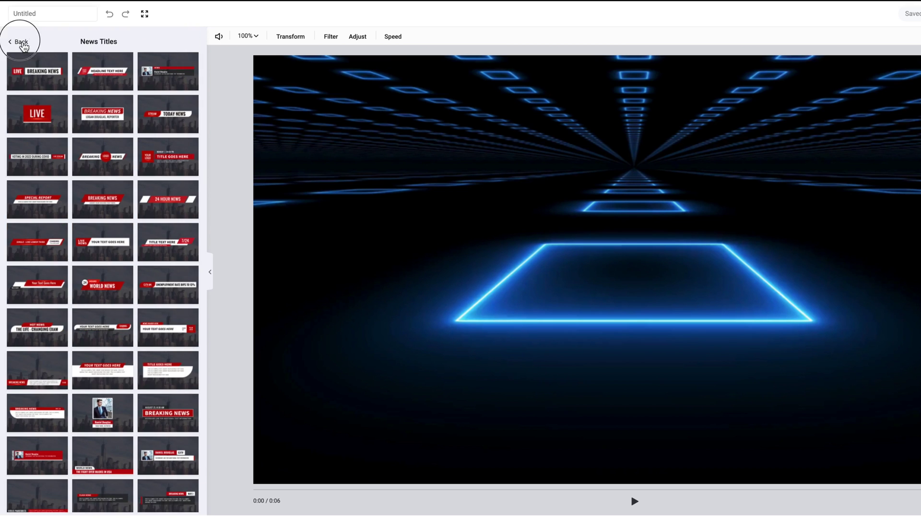
left_click(18, 41)
left_click(189, 171)
left_click(18, 41)
left_click(190, 263)
left_click(17, 42)
scroll(189, 383, "down", 3)
left_click(189, 432)
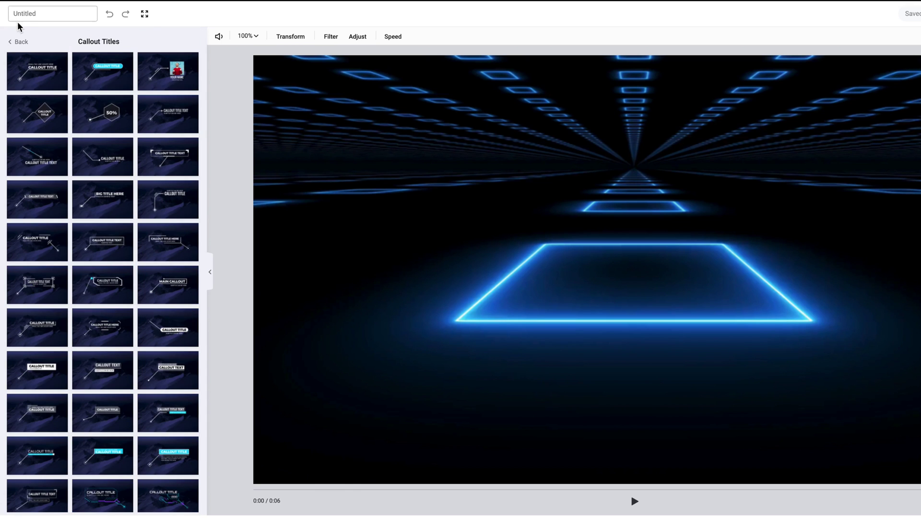
left_click(17, 42)
scroll(187, 413, "down", 1)
left_click(189, 418)
left_click(18, 42)
scroll(189, 335, "down", 4)
left_click(189, 451)
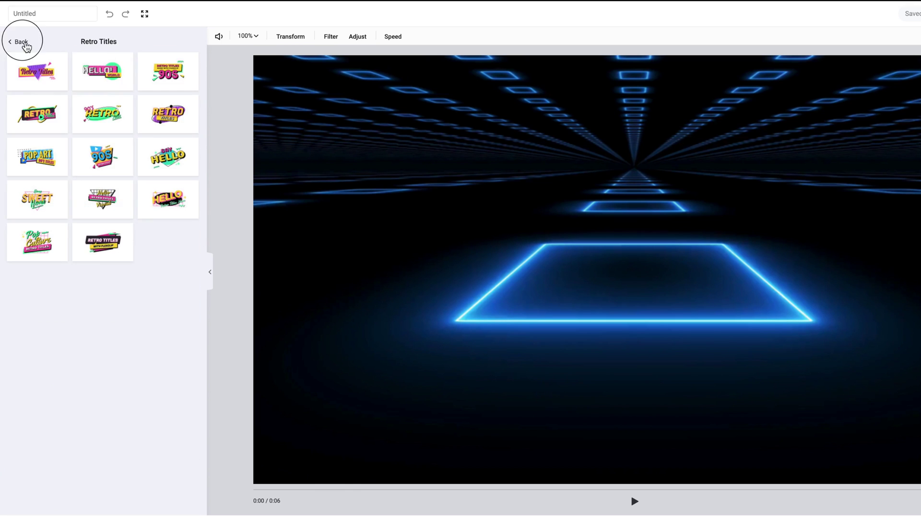
left_click(18, 42)
left_click(189, 376)
left_click(17, 42)
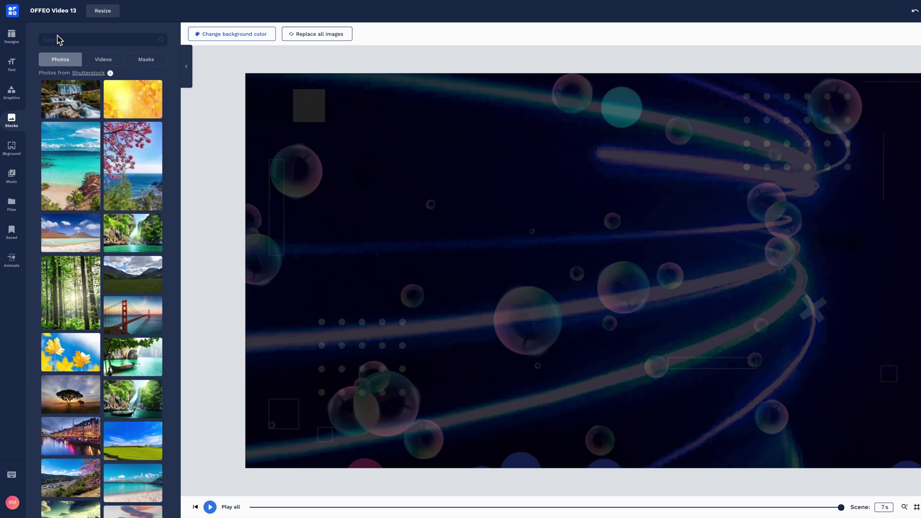
Step: Search stock photos for 'sea' and stock videos for 'computer'
key("Return")
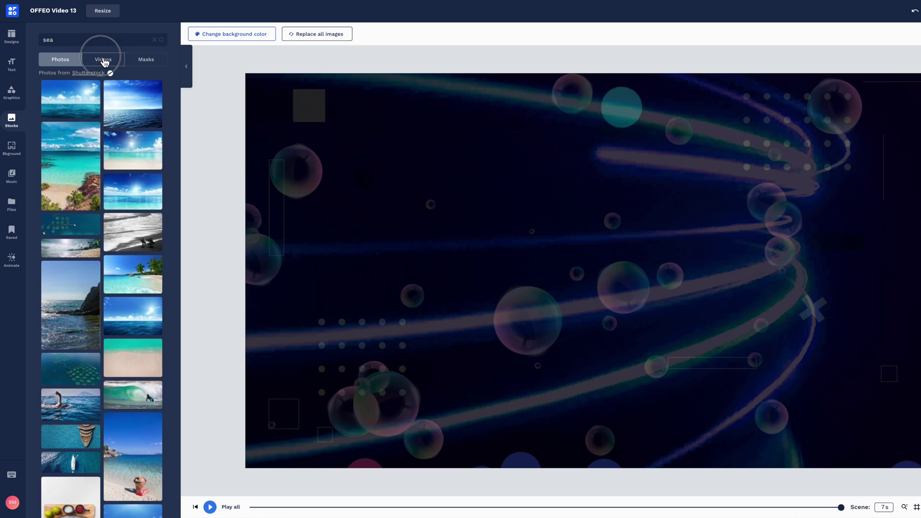
left_click(102, 57)
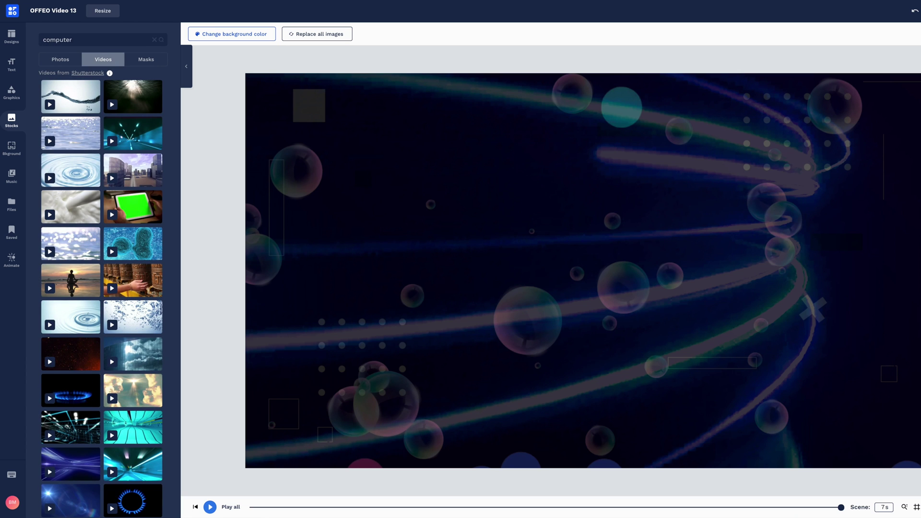
type("computer")
key("Return")
Step: Browse the Shapes backgrounds in the background library
left_click(12, 148)
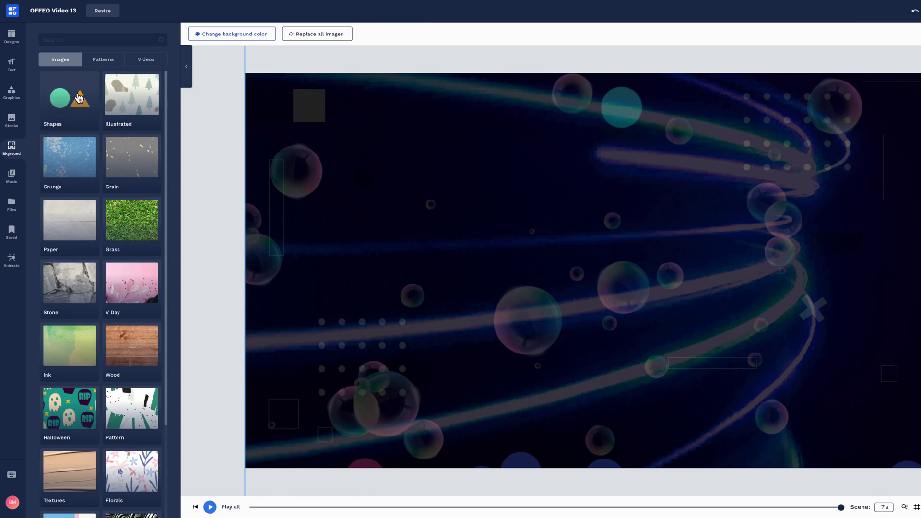
left_click(79, 98)
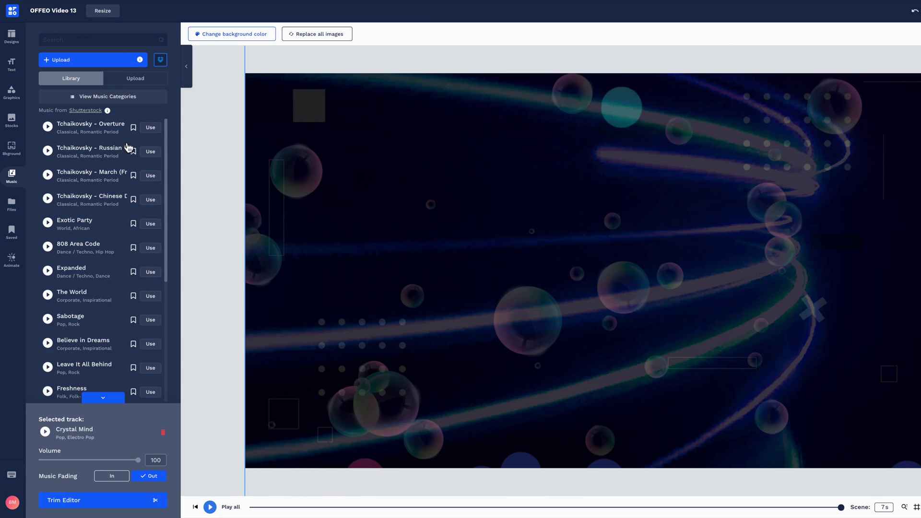
scroll(127, 147, "down", 3)
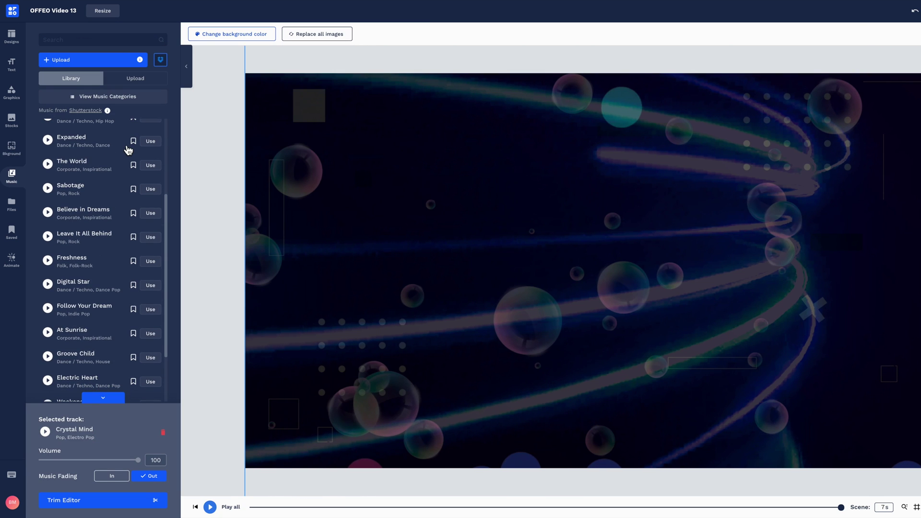
scroll(128, 150, "down", 4)
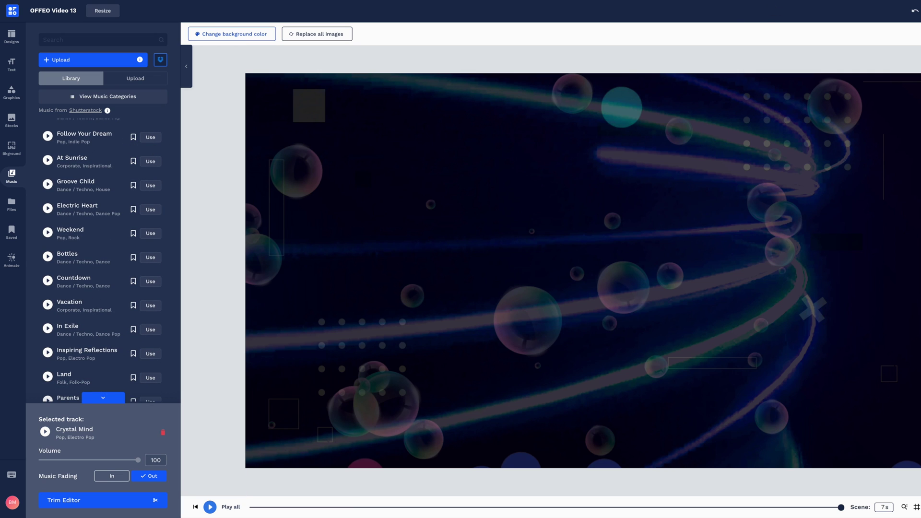
Step: Scroll through the All Video Templates gallery, then show the full Wedding Titles collection
scroll(155, 208, "down", 5)
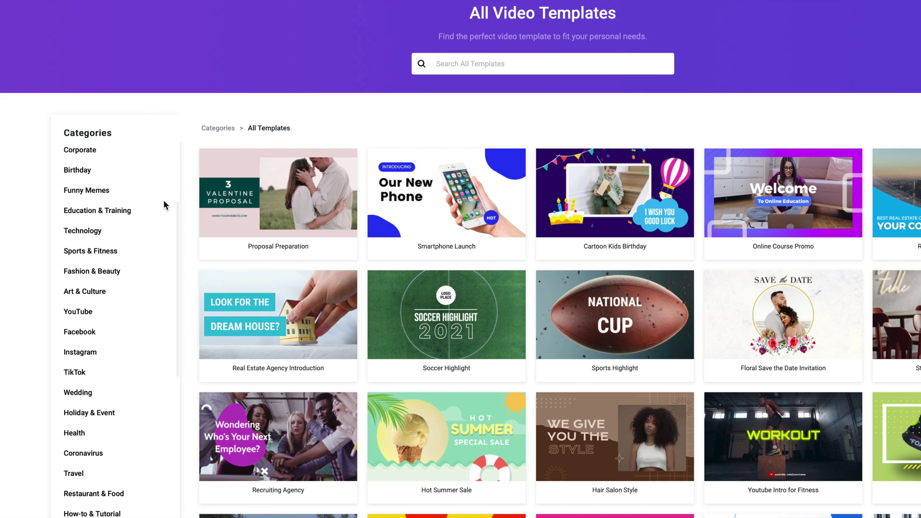
scroll(350, 119, "down", 1)
scroll(351, 125, "down", 10)
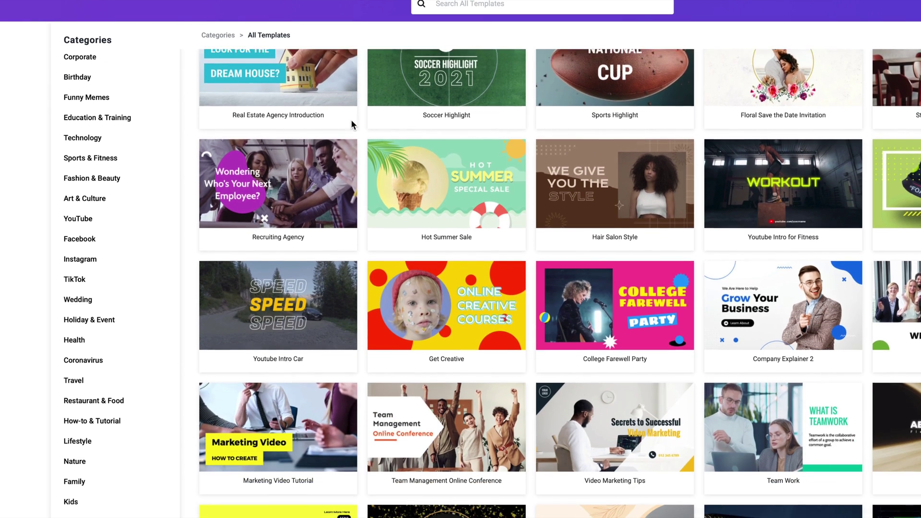
scroll(351, 125, "down", 13)
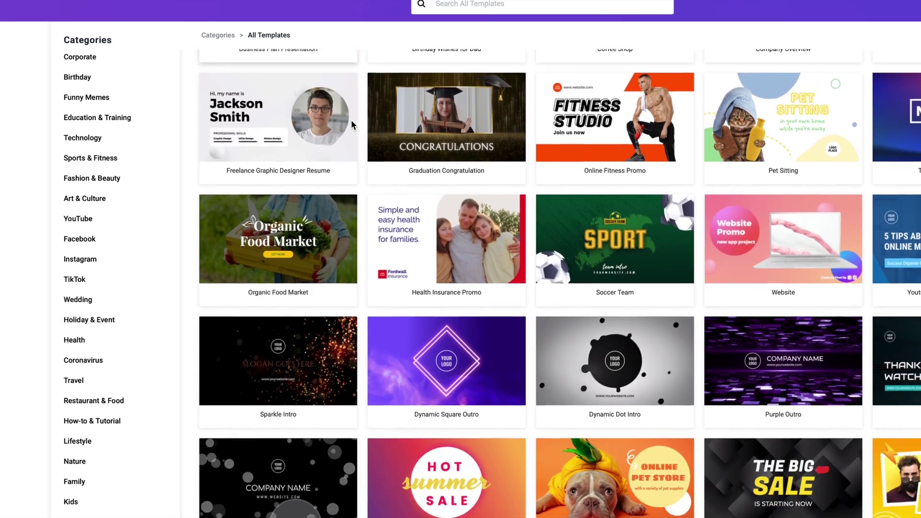
scroll(351, 125, "down", 16)
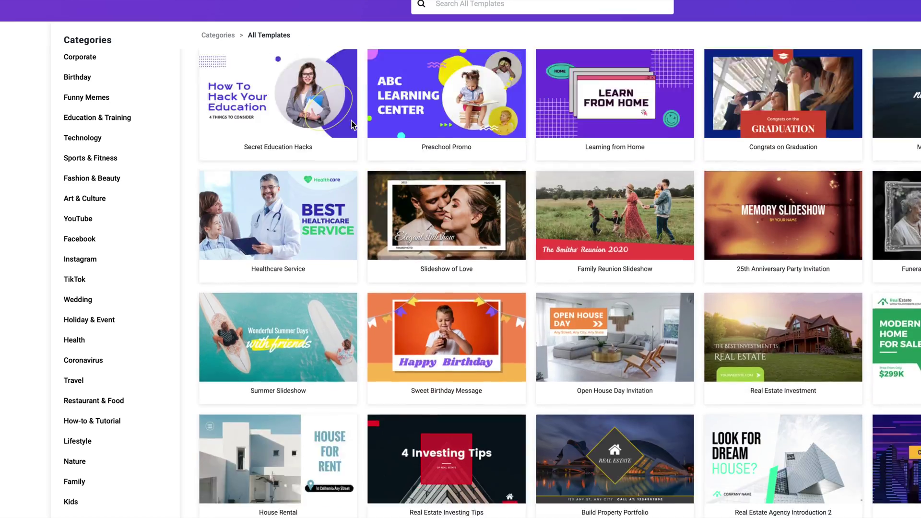
scroll(352, 125, "down", 15)
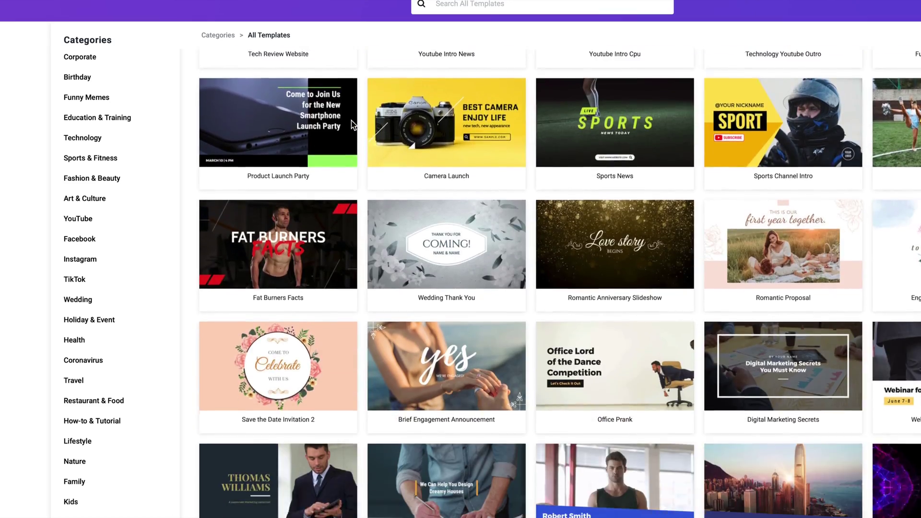
scroll(352, 124, "down", 11)
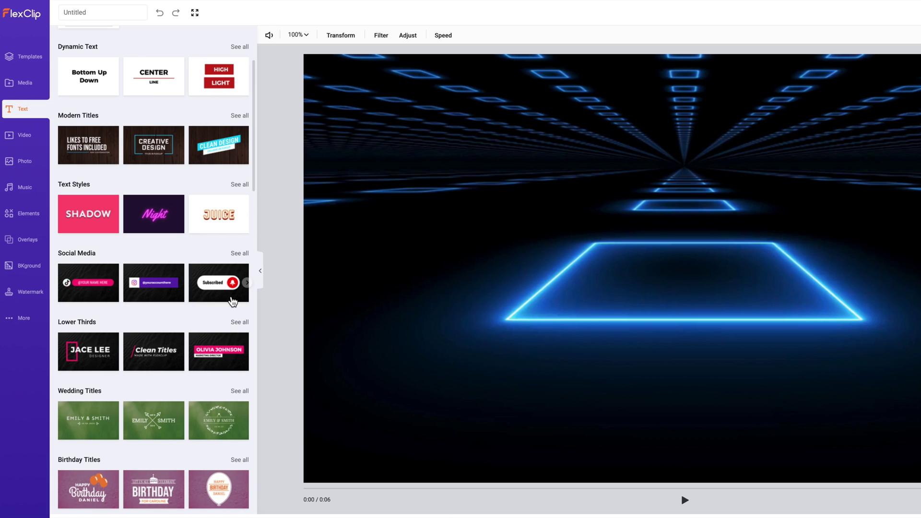
left_click(242, 391)
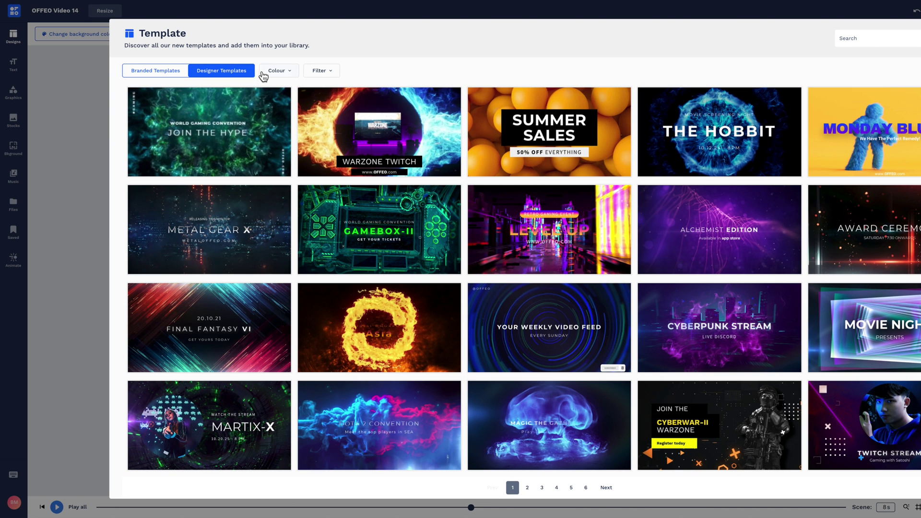
Step: Compare the Branded and Designer Templates collections in the Designs library
left_click(172, 70)
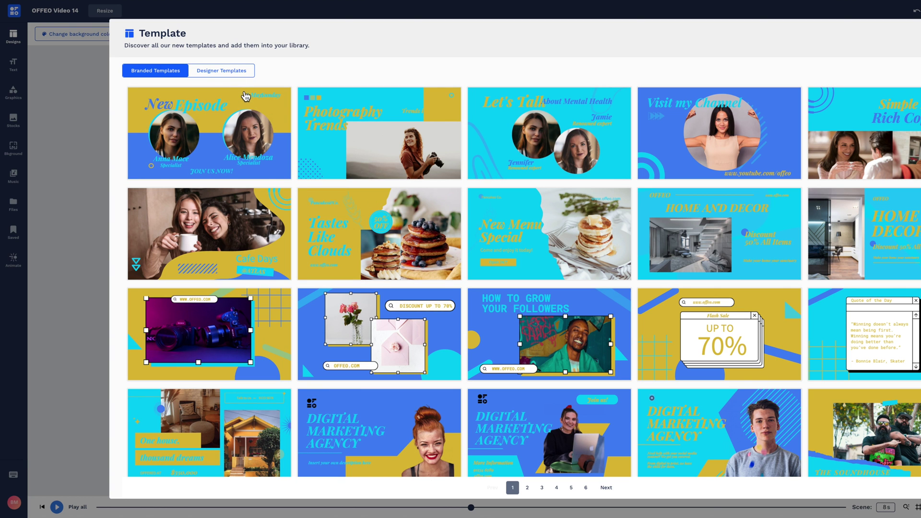
left_click(221, 70)
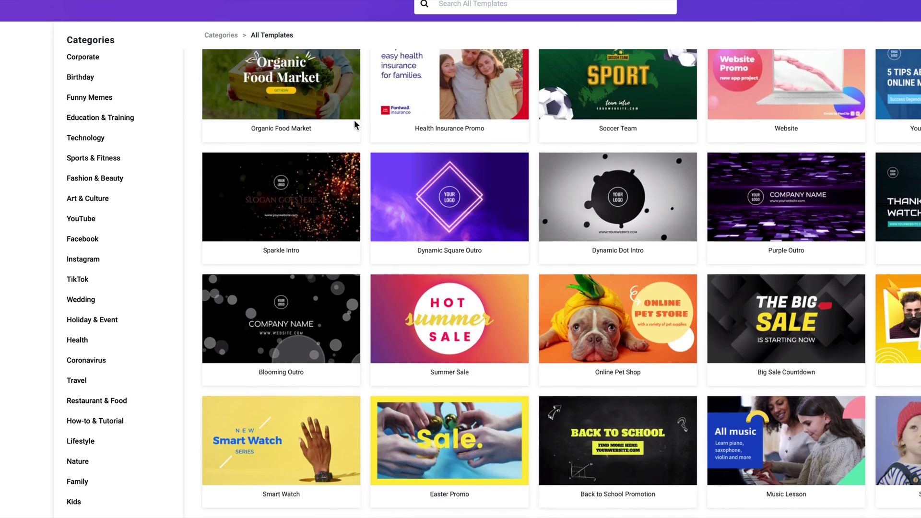
scroll(355, 124, "down", 10)
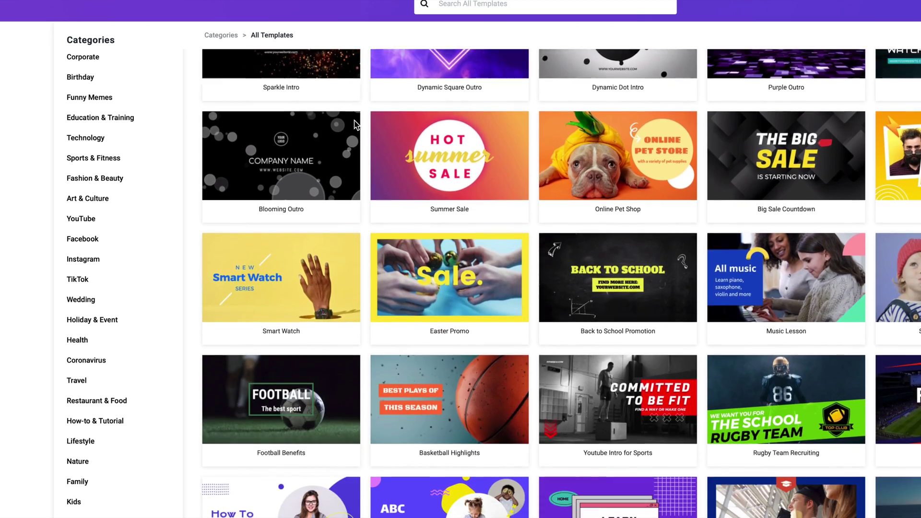
scroll(355, 124, "down", 15)
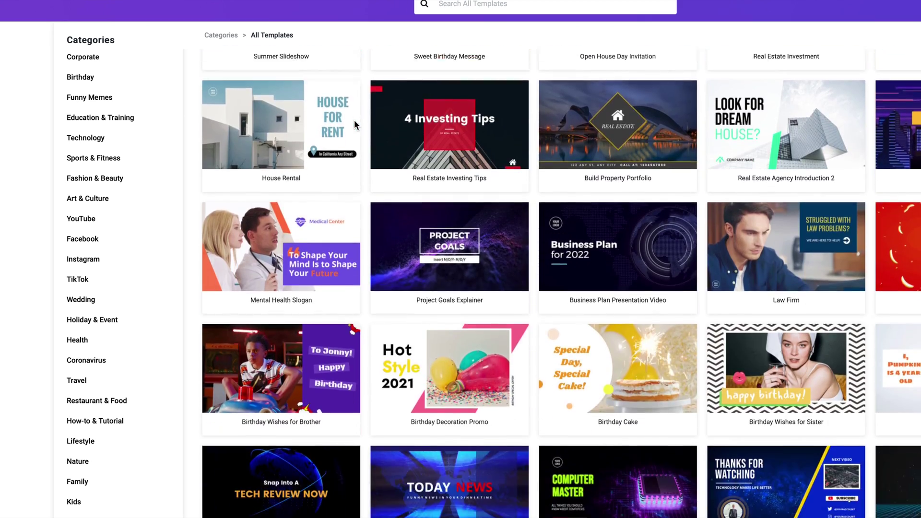
scroll(354, 125, "down", 5)
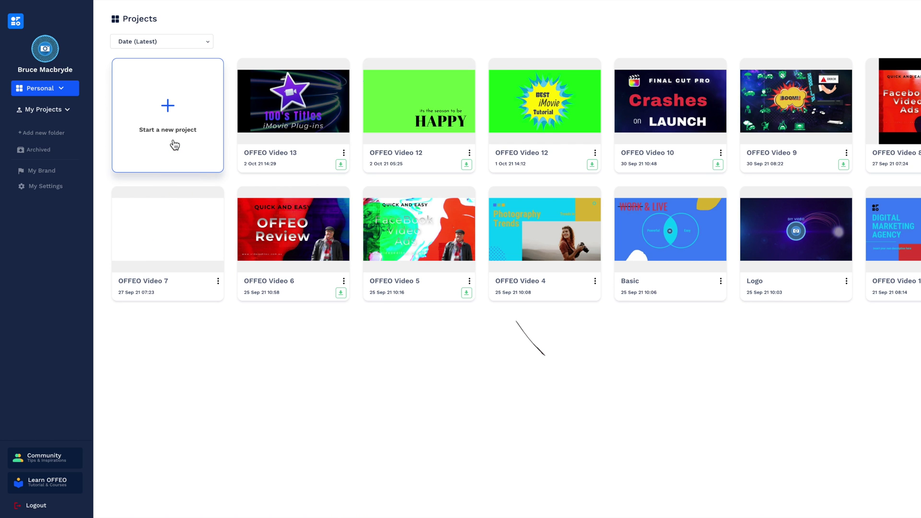
Step: Create a new empty-canvas project at YouTube size 1920 × 1080
left_click(175, 145)
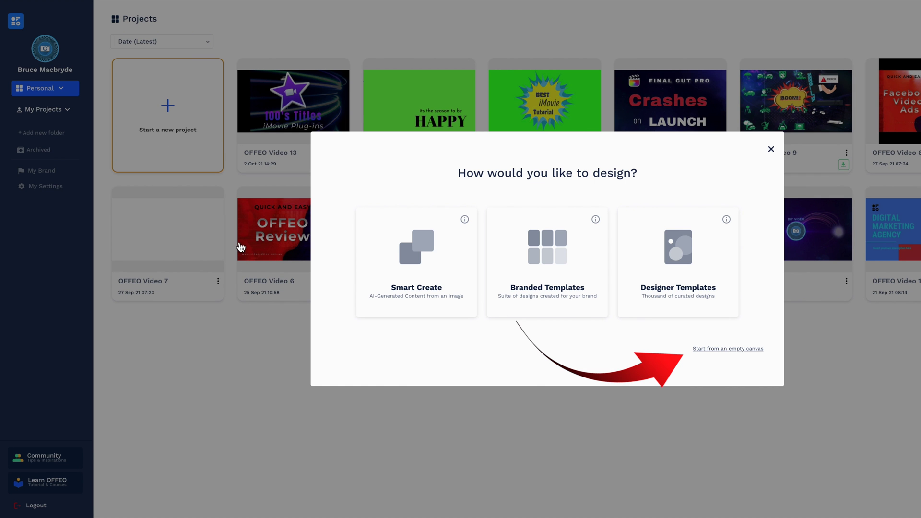
left_click(762, 355)
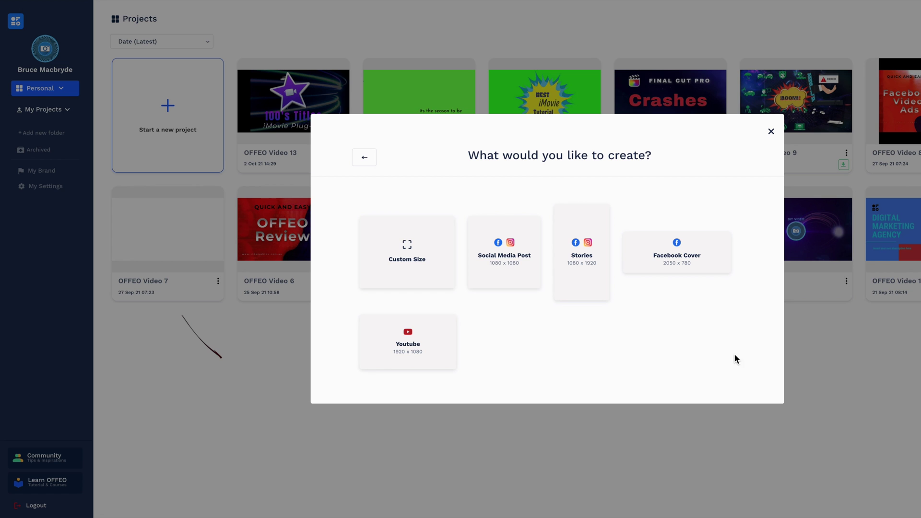
left_click(406, 334)
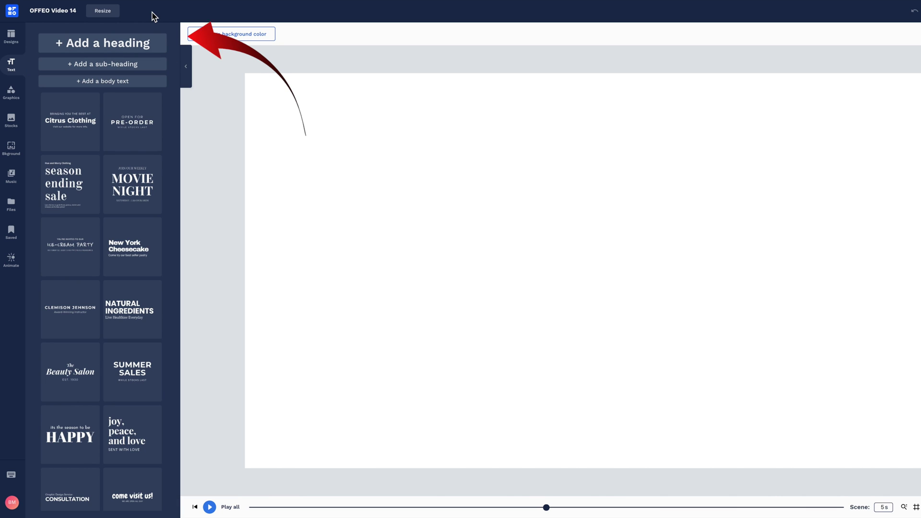
Step: Add heading, sub-heading and body text boxes, stacking them down the canvas
left_click(142, 46)
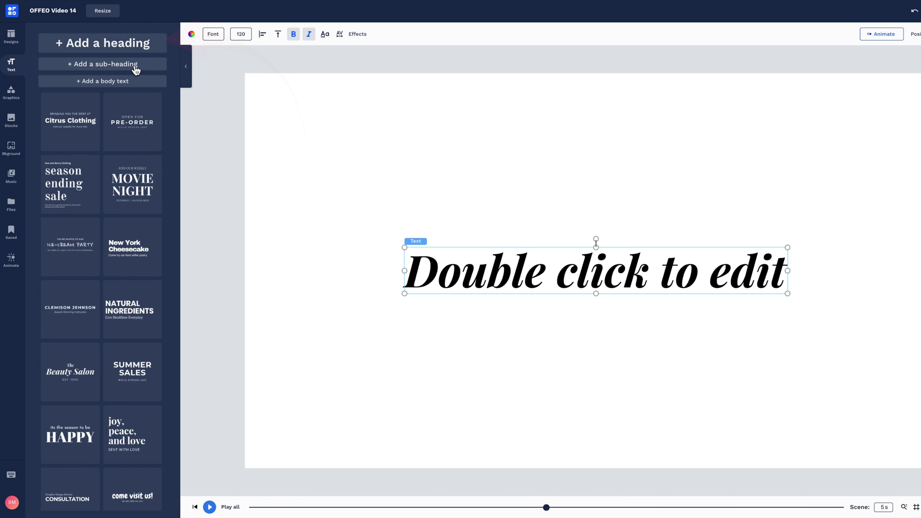
left_click(133, 66)
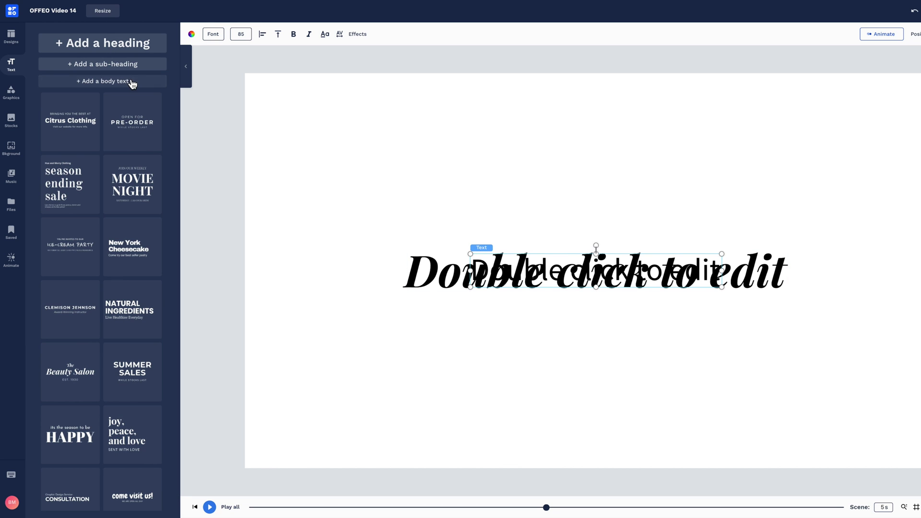
left_click(619, 273)
left_click_drag(620, 276, 610, 323)
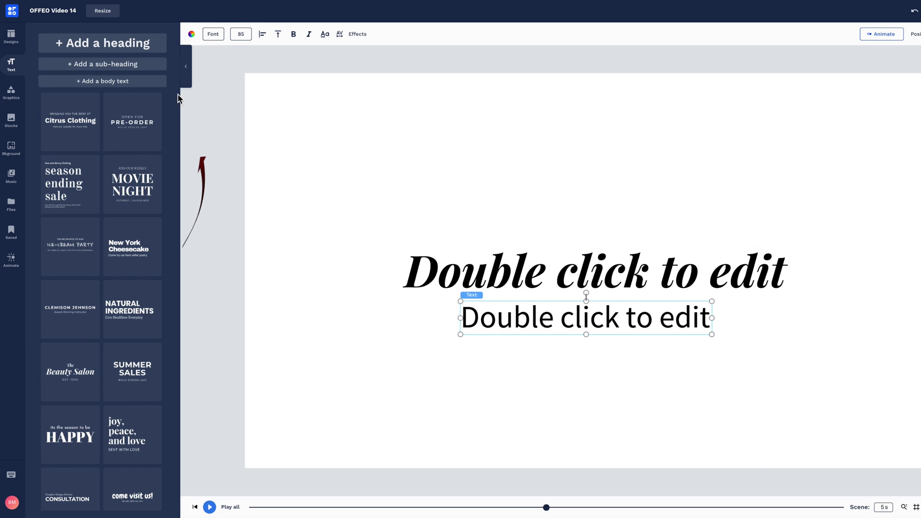
left_click(152, 81)
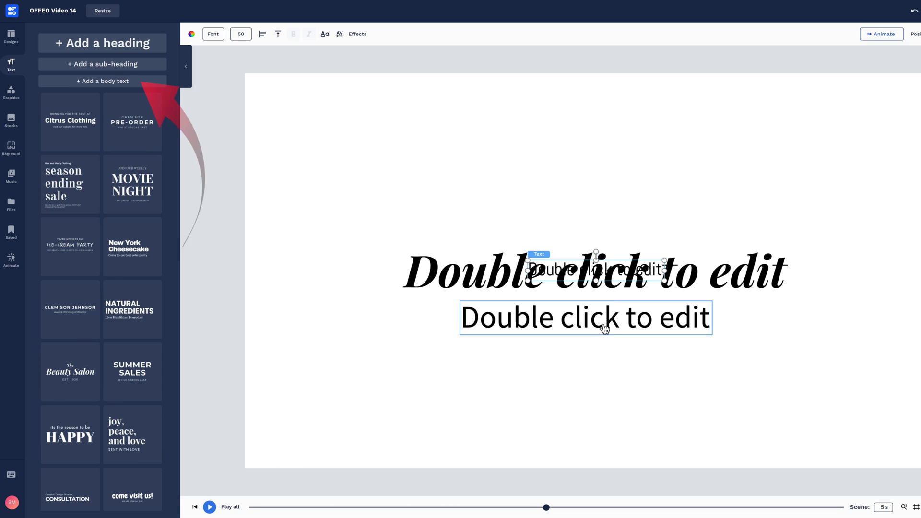
left_click_drag(610, 276, 602, 386)
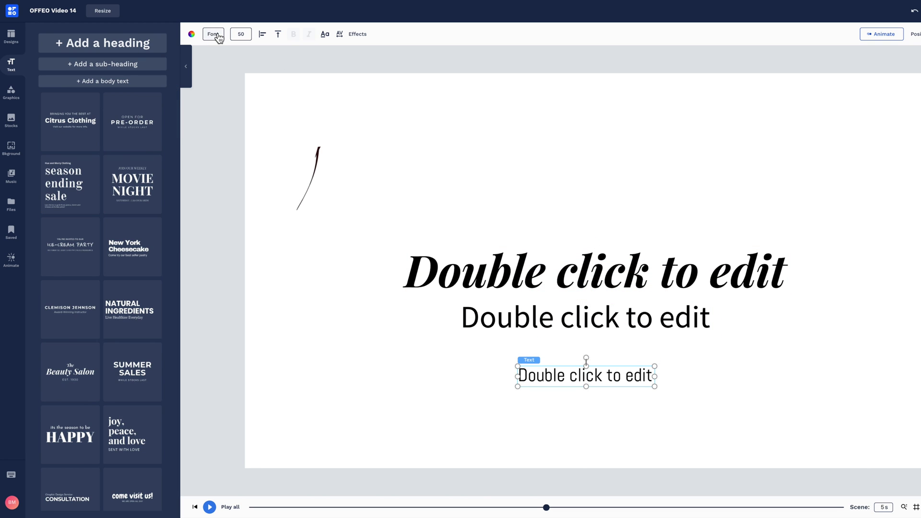
left_click(215, 35)
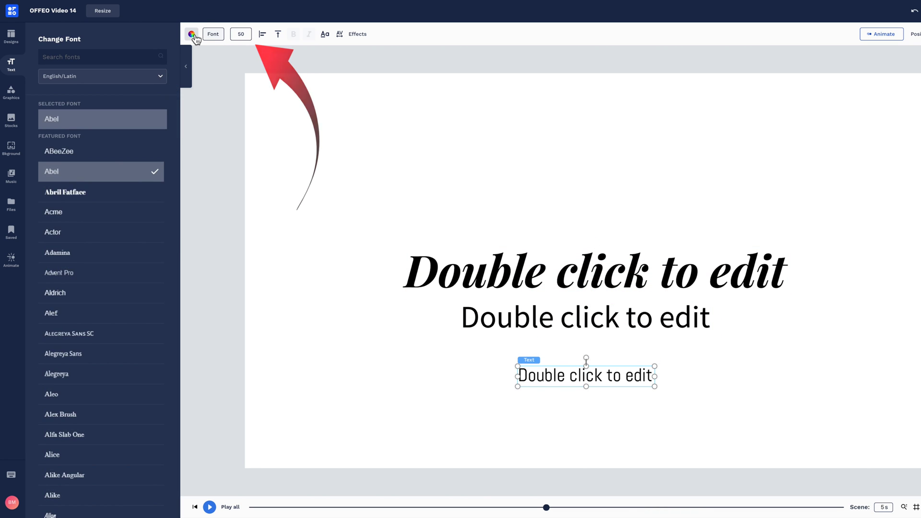
left_click(191, 34)
left_click(243, 35)
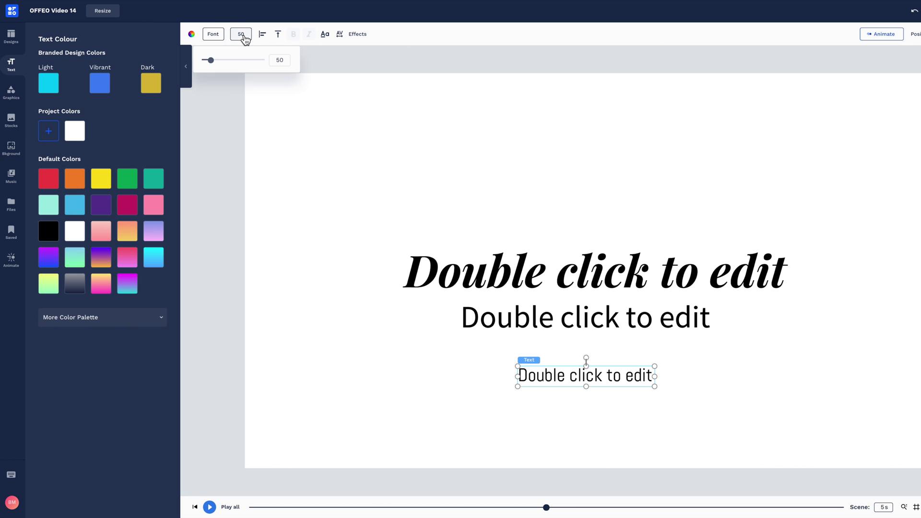
left_click(235, 100)
Step: Move the sub-heading to the top and retype the lines as 'The Best', 'iMovie' and 'tutorial'
left_click(638, 317)
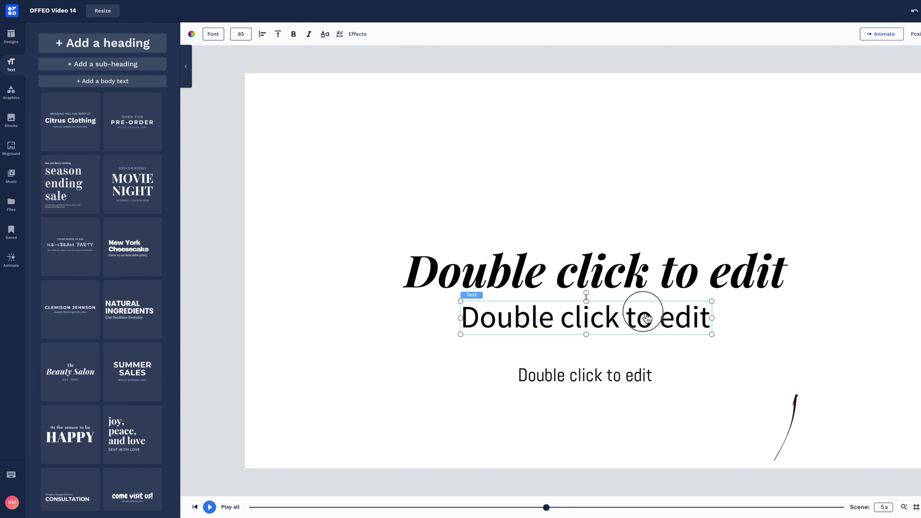
left_click_drag(638, 317, 639, 183)
double_click(639, 182)
type("The Best")
double_click(595, 271)
type("iMovie")
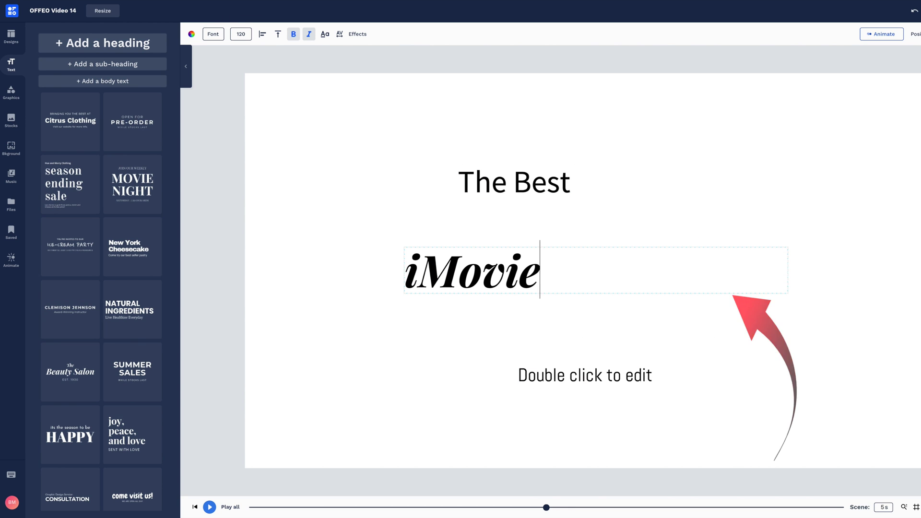
double_click(585, 375)
type("tutorial")
key("Tab")
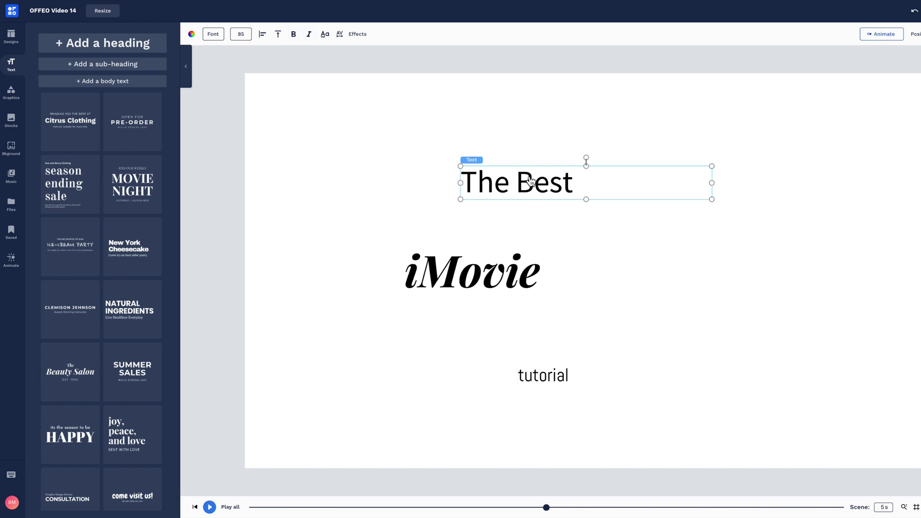
Step: Centre-align each of the three text lines
left_click(262, 34)
key("Tab")
left_click(262, 34)
key("Tab")
left_click(262, 34)
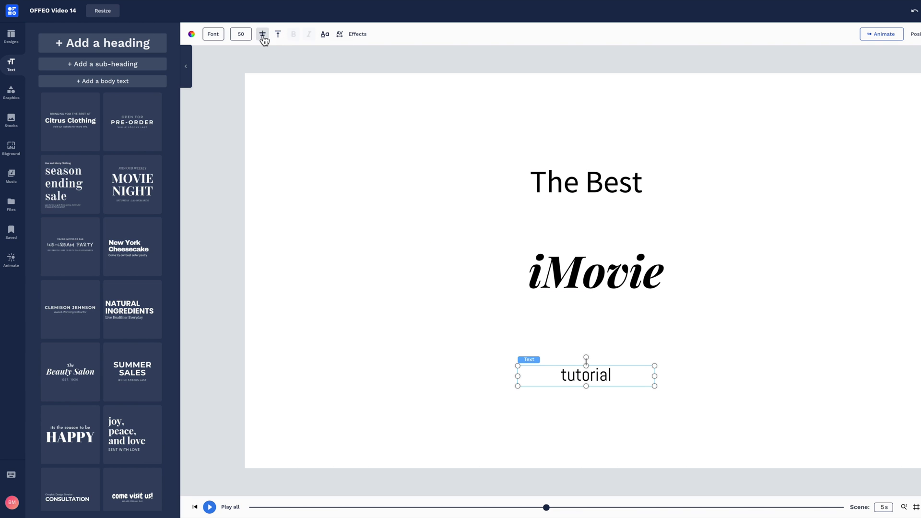
left_click(605, 267)
Step: Colour iMovie gold, The Best blue and tutorial light cyan
left_click(191, 34)
left_click(150, 82)
left_click(587, 182)
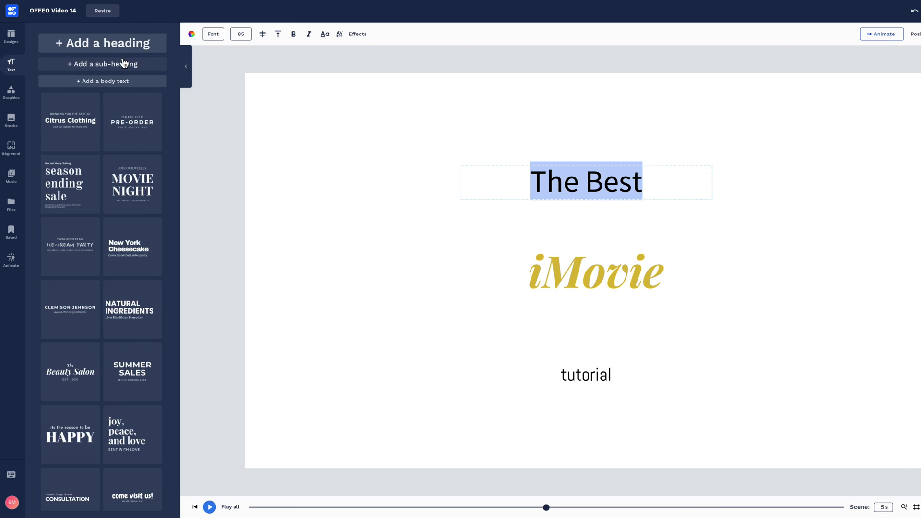
left_click(191, 34)
left_click(99, 82)
left_click(595, 383)
double_click(596, 382)
left_click(192, 34)
left_click(49, 83)
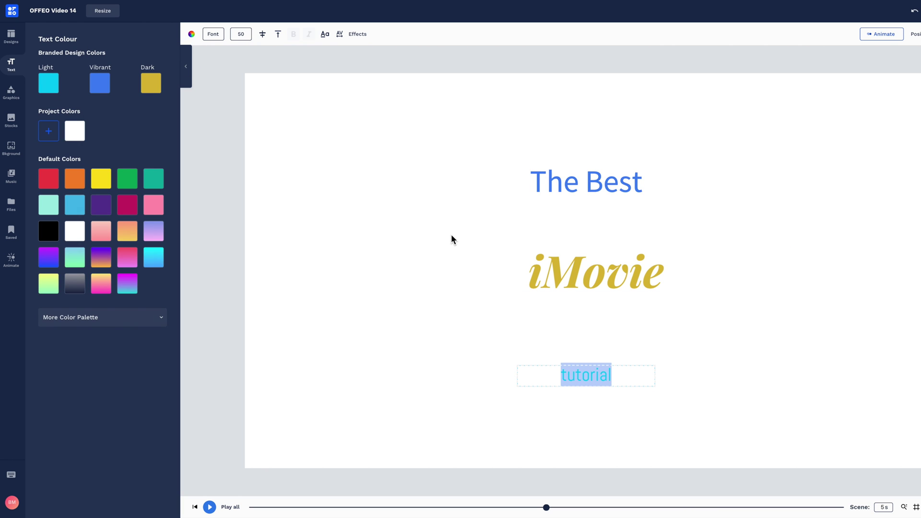
left_click(287, 100)
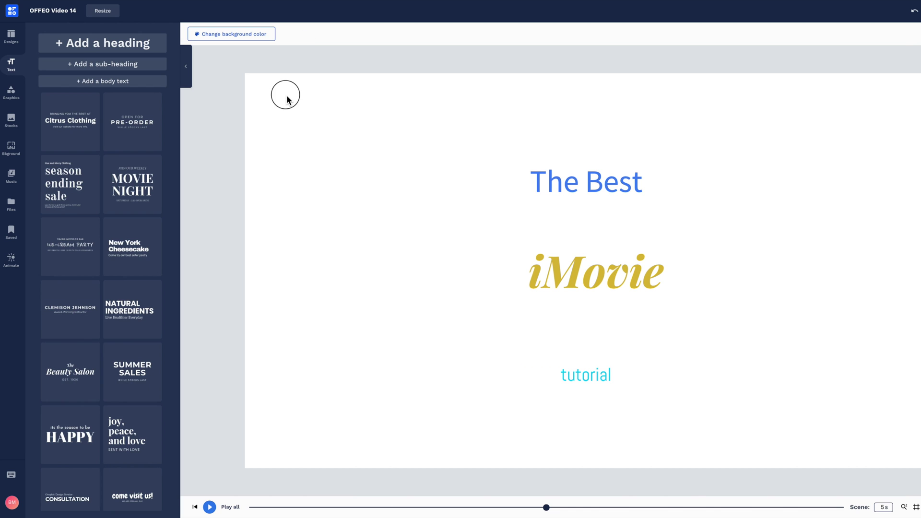
Step: Set the canvas background to custom green colour 6EFE45
left_click(249, 34)
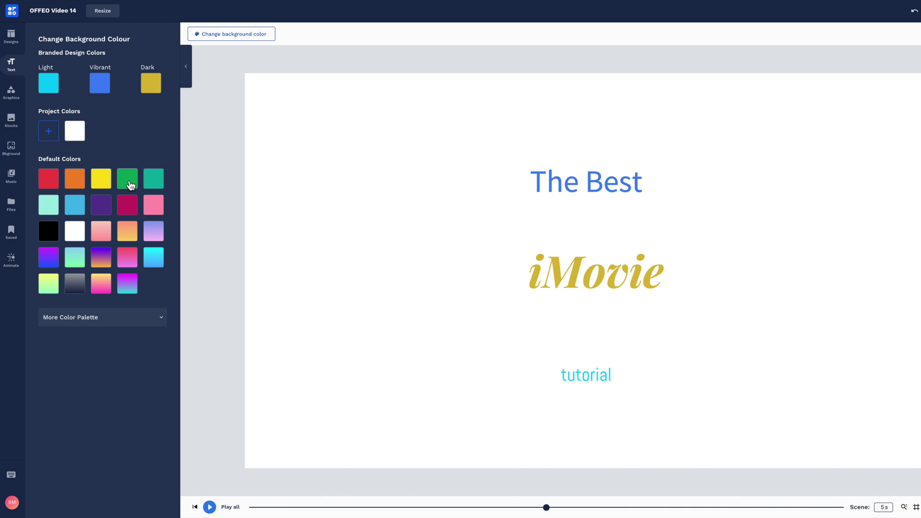
left_click(48, 133)
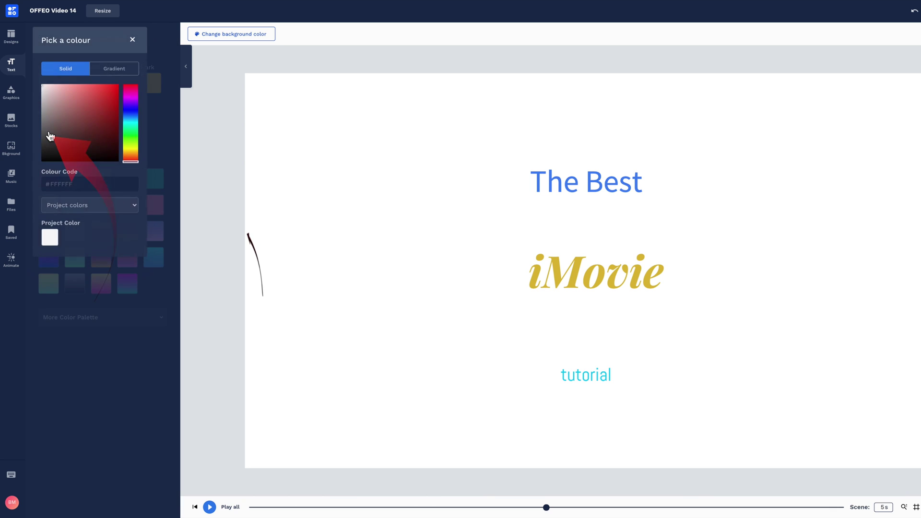
left_click(81, 184)
left_click_drag(80, 184, 33, 188)
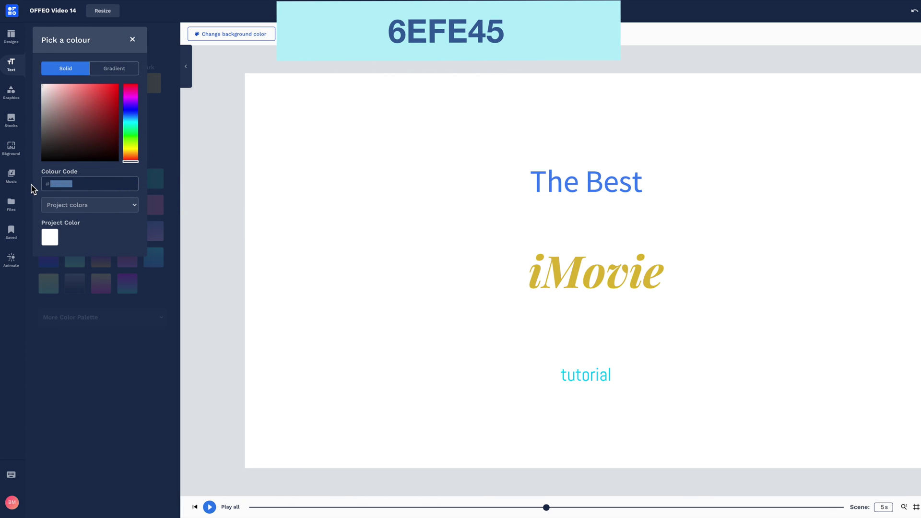
type("6EFE45")
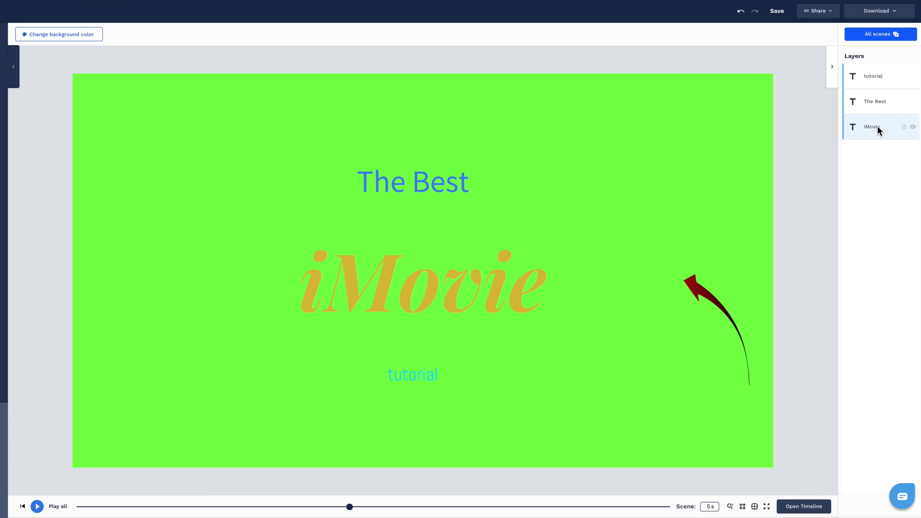
Step: Give the iMovie layer a Jack In The Box entrance animation and preview it
left_click(877, 125)
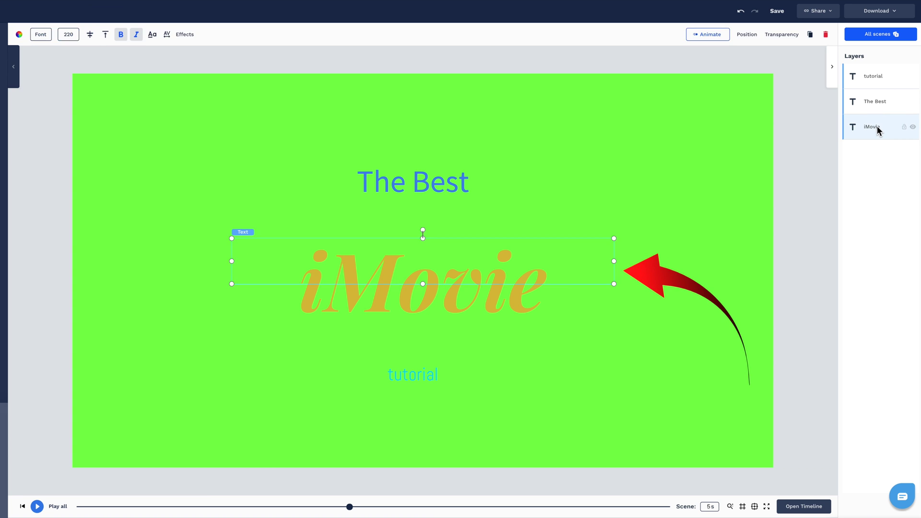
left_click(714, 35)
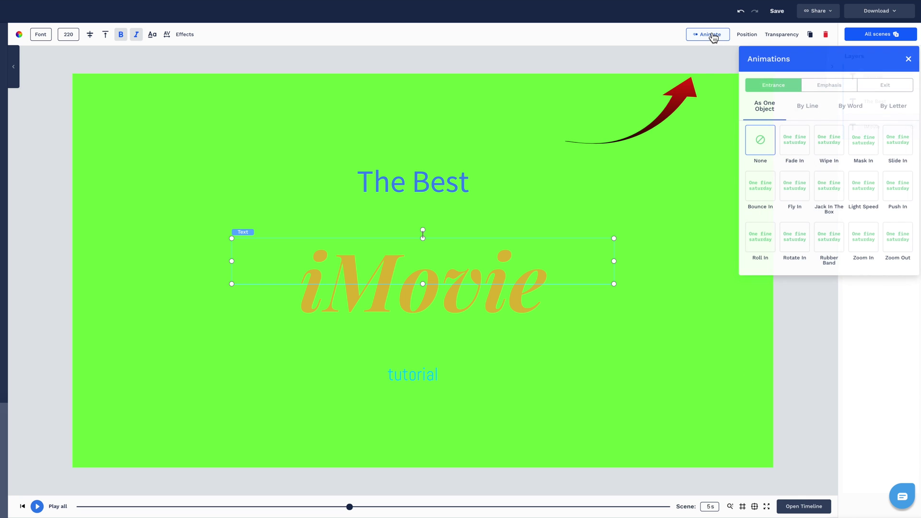
left_click(834, 187)
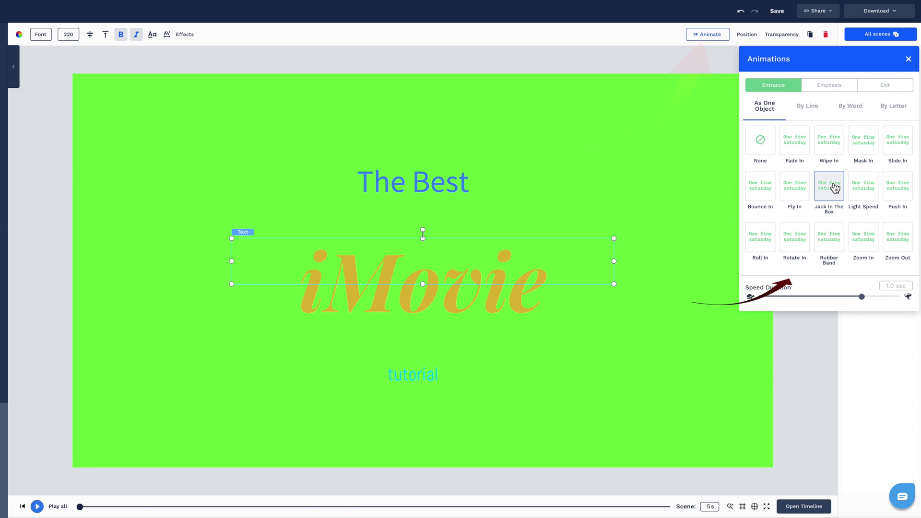
left_click(908, 59)
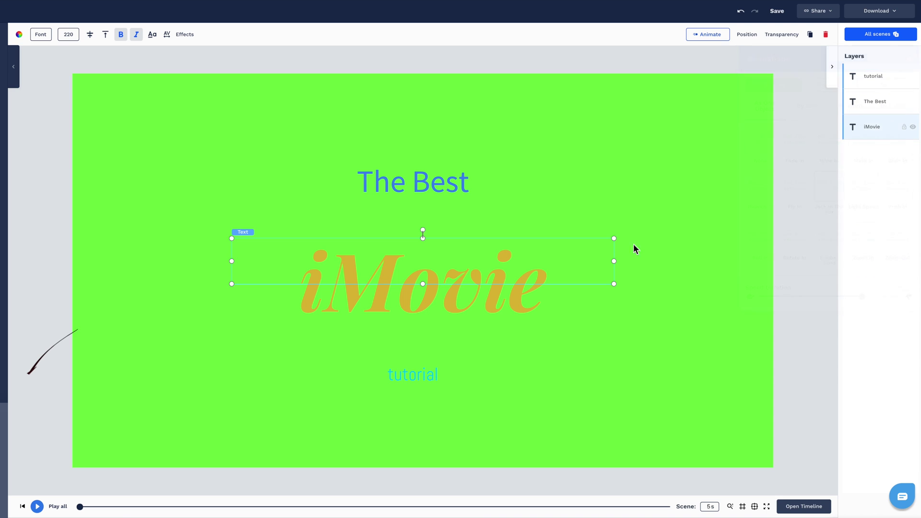
left_click(37, 506)
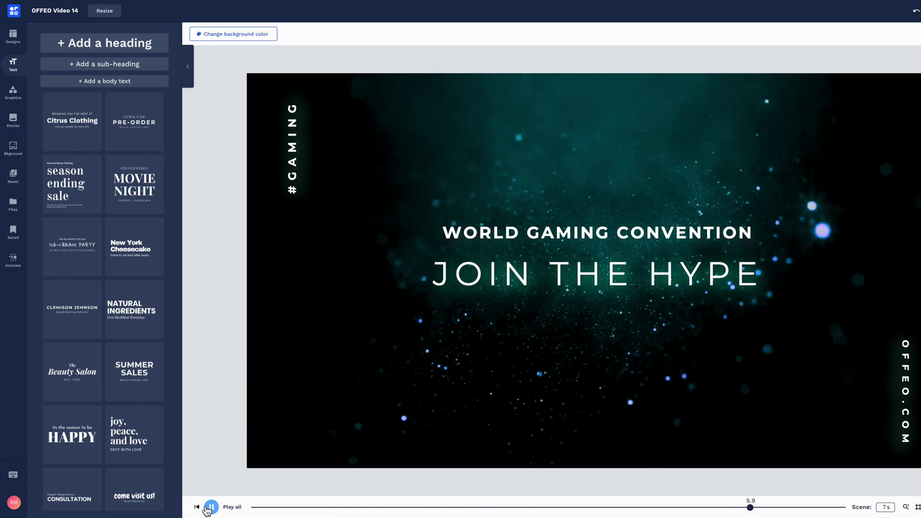
Step: Browse the Shapes, Overlays and Confetti graphics, then stock photos and the music library
left_click(13, 91)
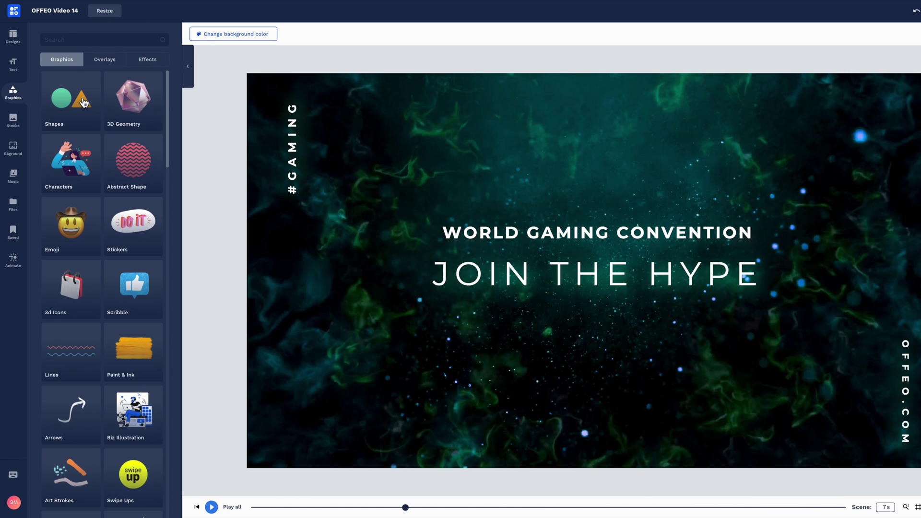
left_click(84, 102)
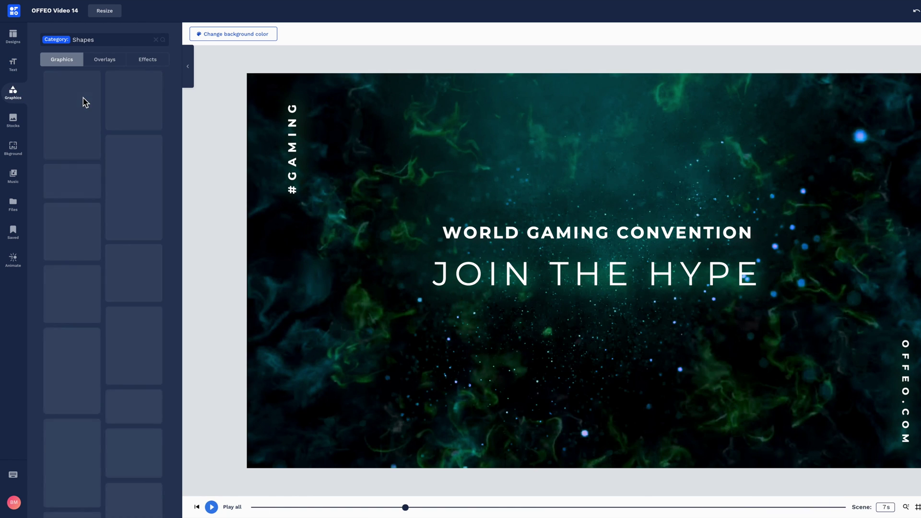
left_click(106, 60)
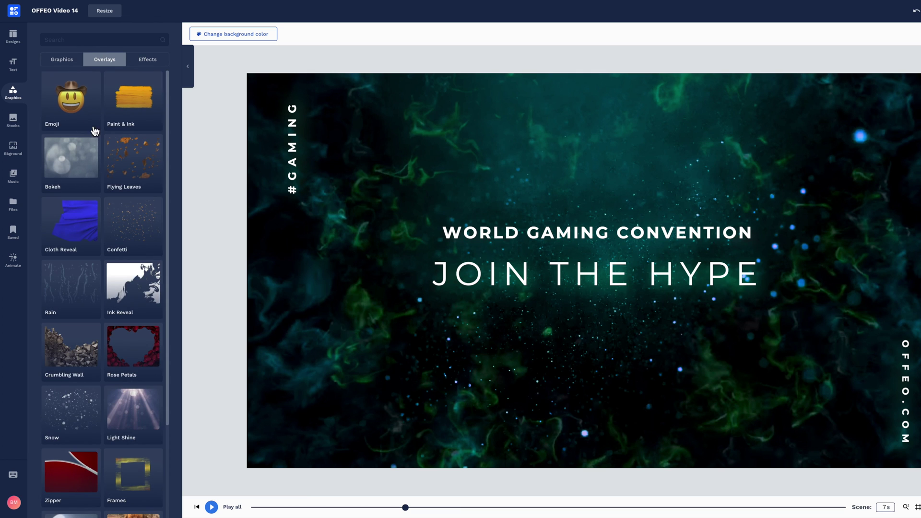
left_click(127, 228)
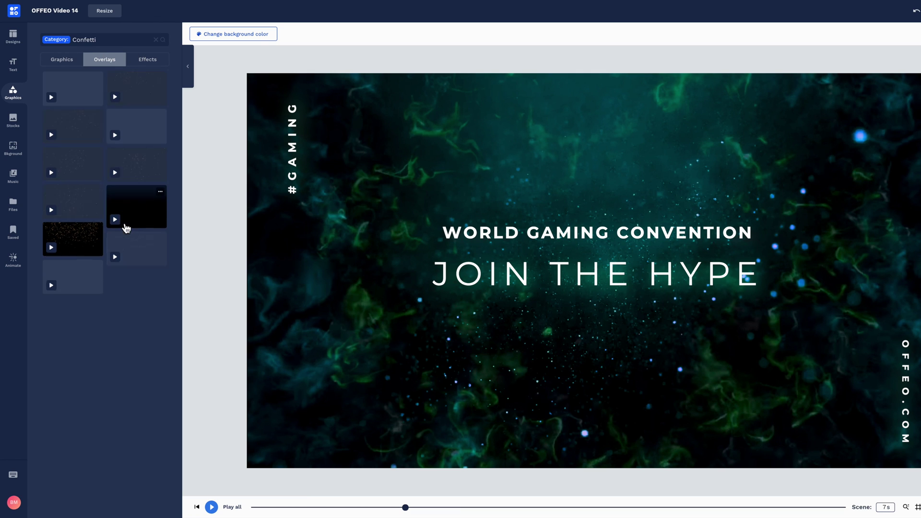
left_click(14, 121)
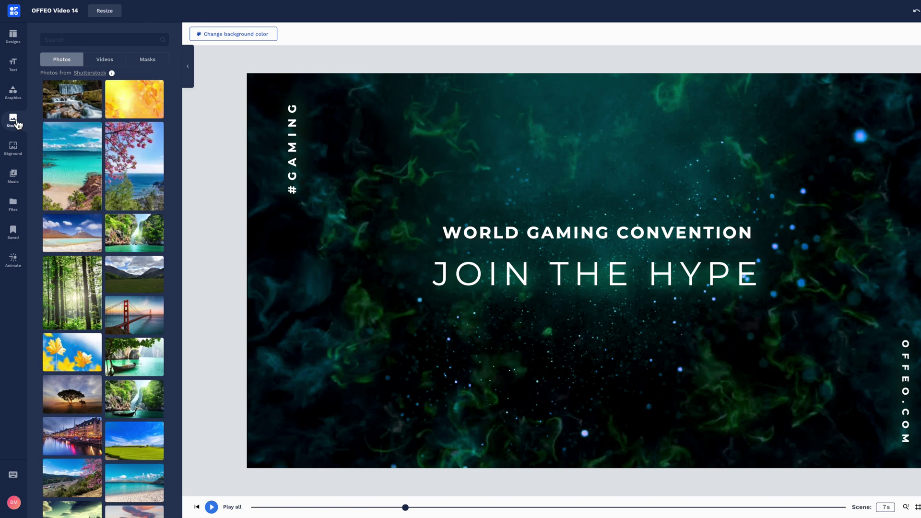
left_click(13, 176)
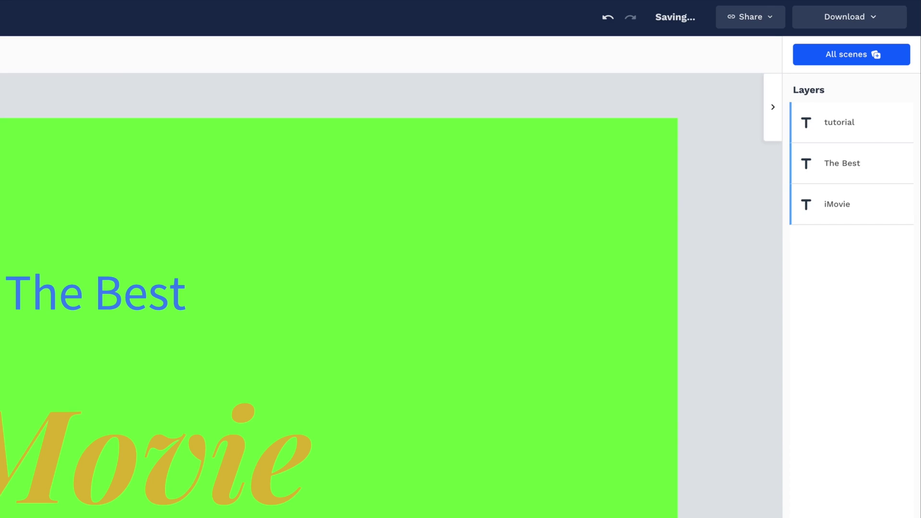
Step: Download the green title design as a high-quality MP4 video
left_click(848, 19)
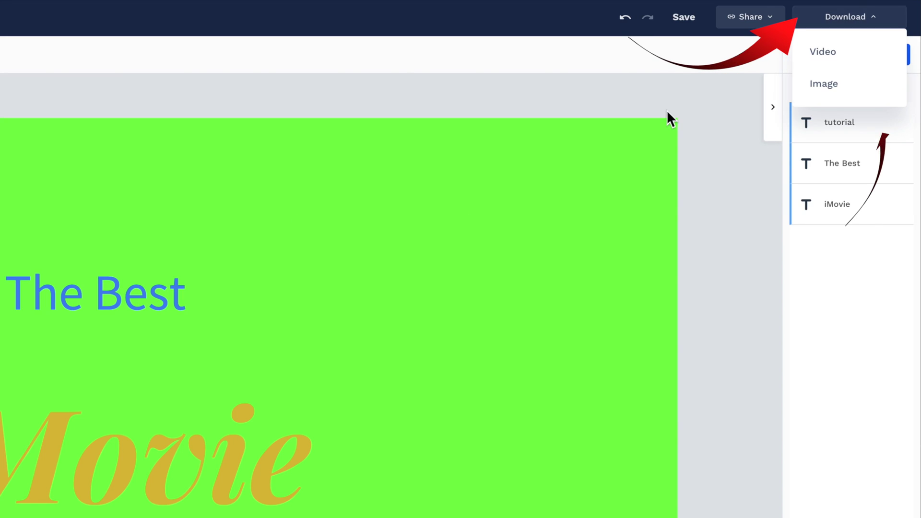
left_click(817, 53)
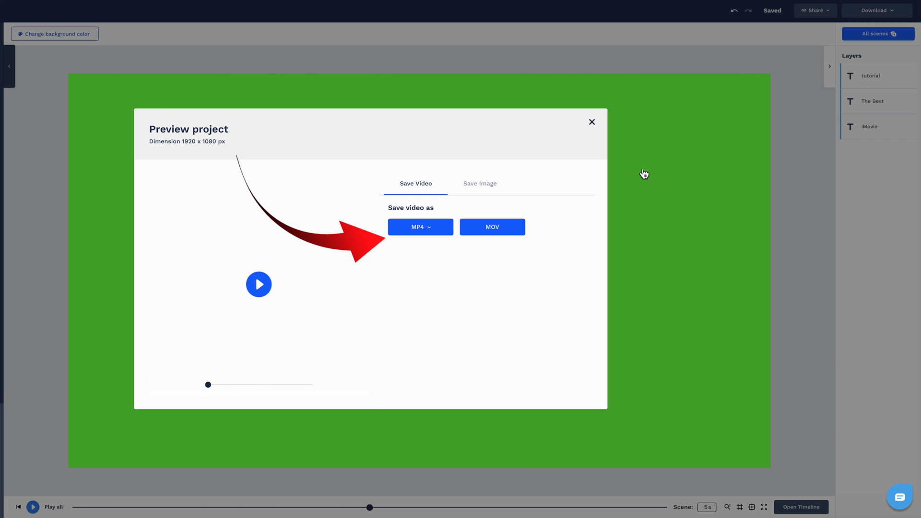
left_click(121, 372)
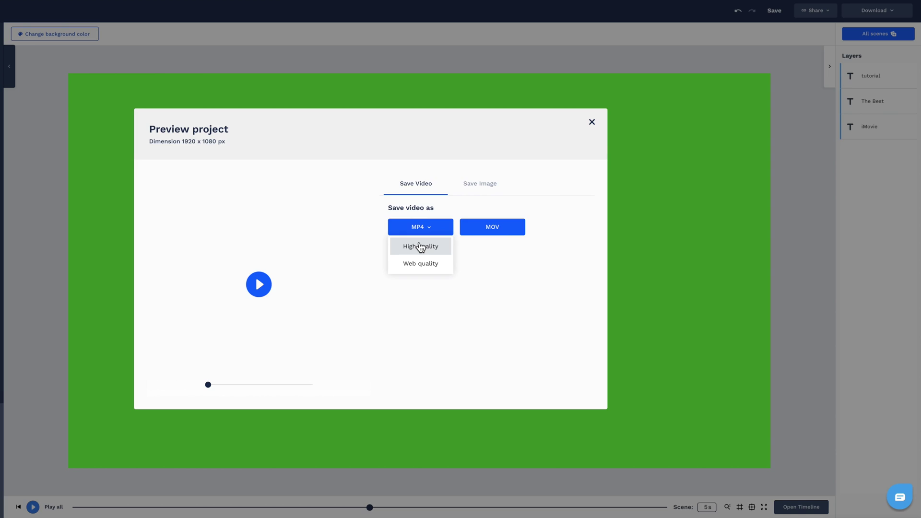
left_click(420, 247)
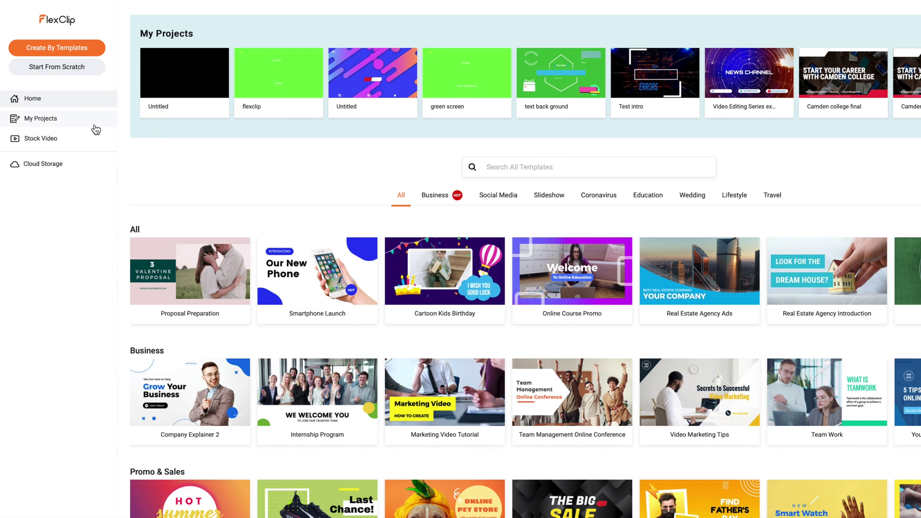
Step: Start a blank 16:9 FlexClip project and add a title text box
left_click(66, 67)
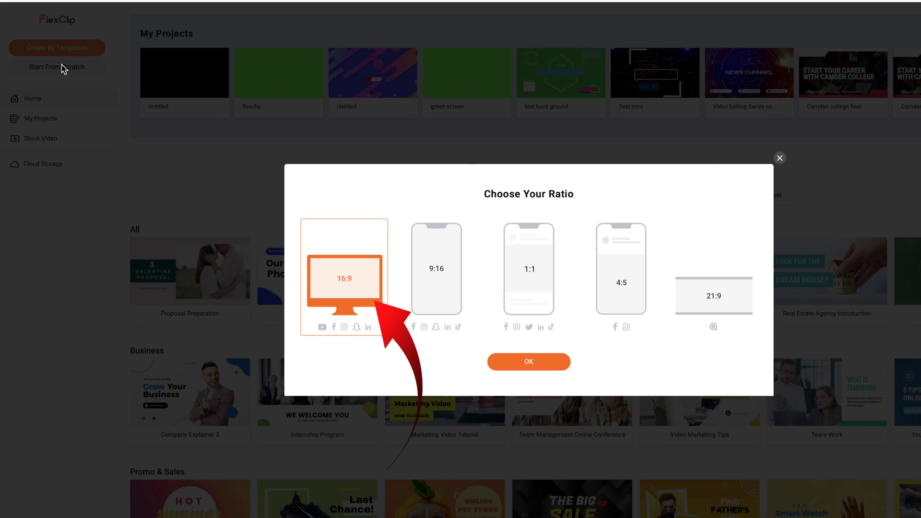
left_click(526, 362)
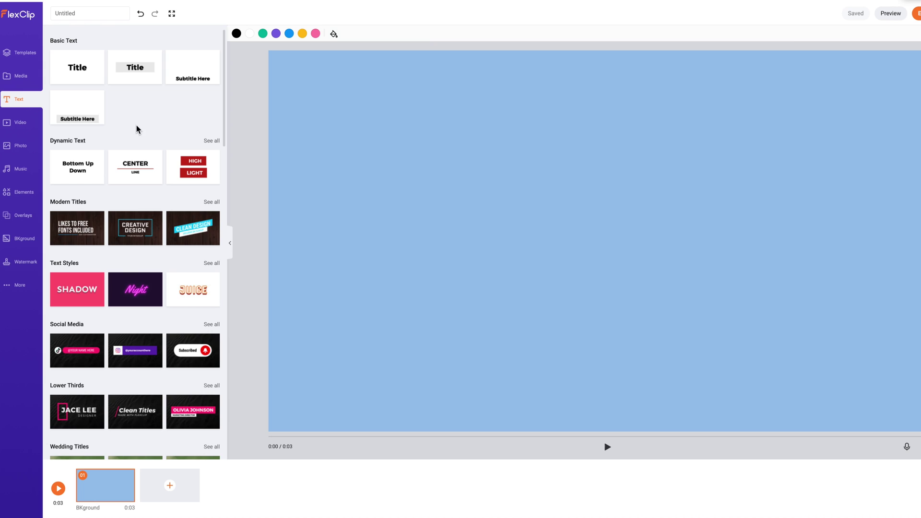
left_click(84, 74)
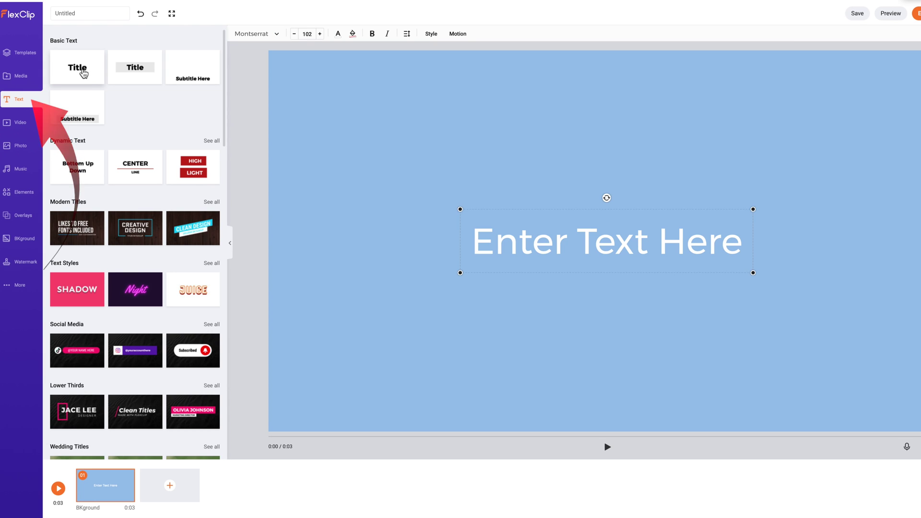
Step: Add more placeholder text boxes, arranging a subtitle above and one below the main title
left_click(120, 72)
left_click_drag(569, 222, 577, 298)
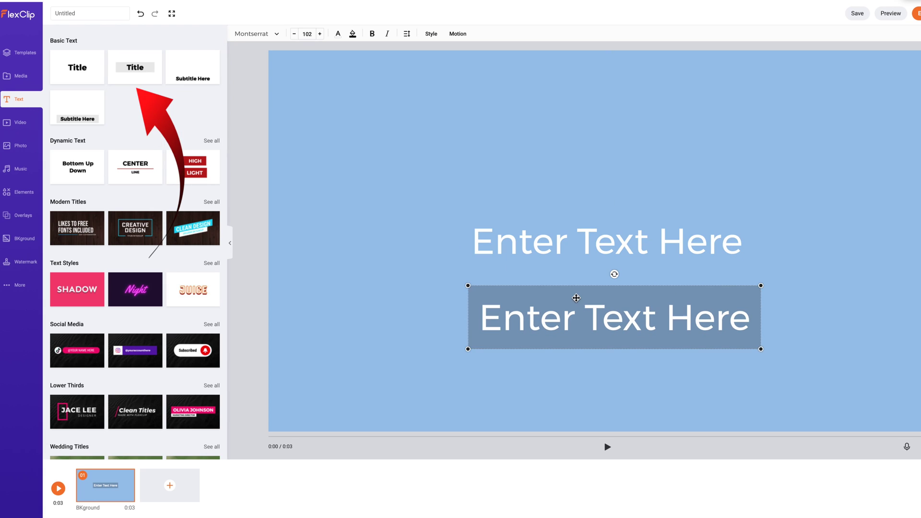
left_click(217, 81)
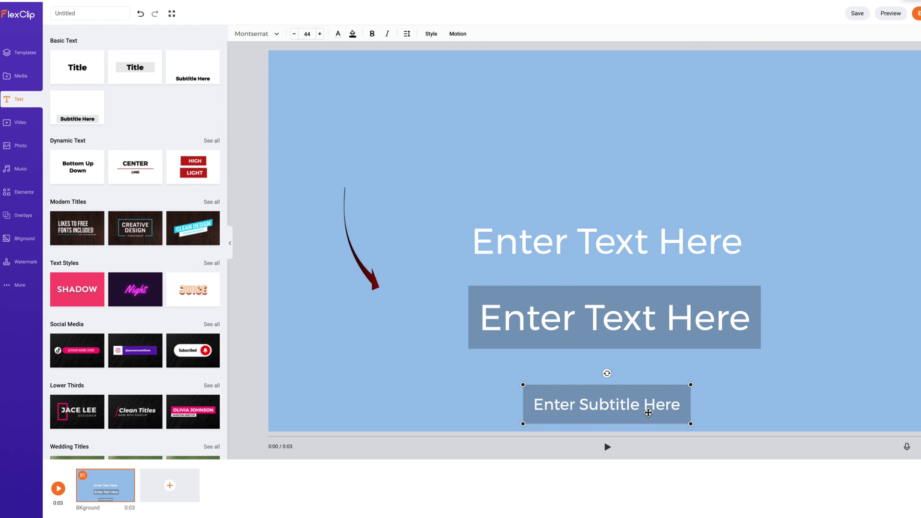
left_click_drag(658, 405, 620, 160)
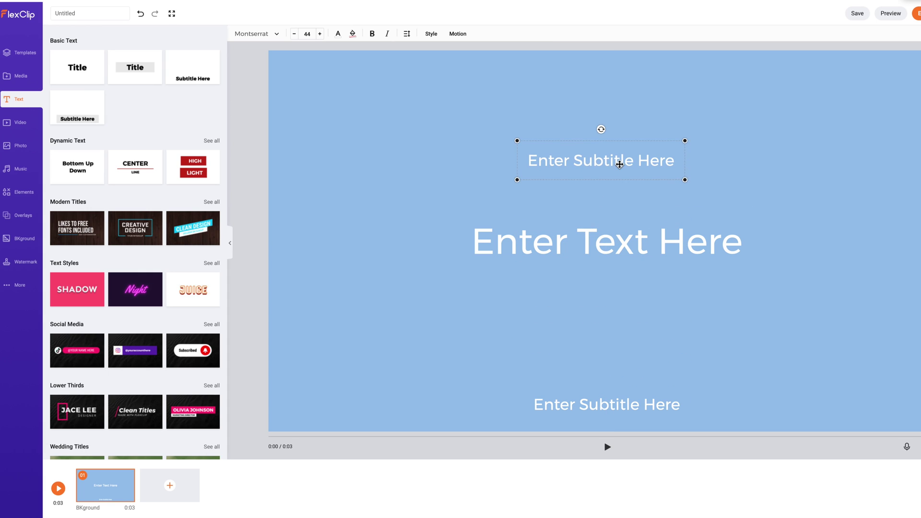
left_click_drag(618, 403, 608, 324)
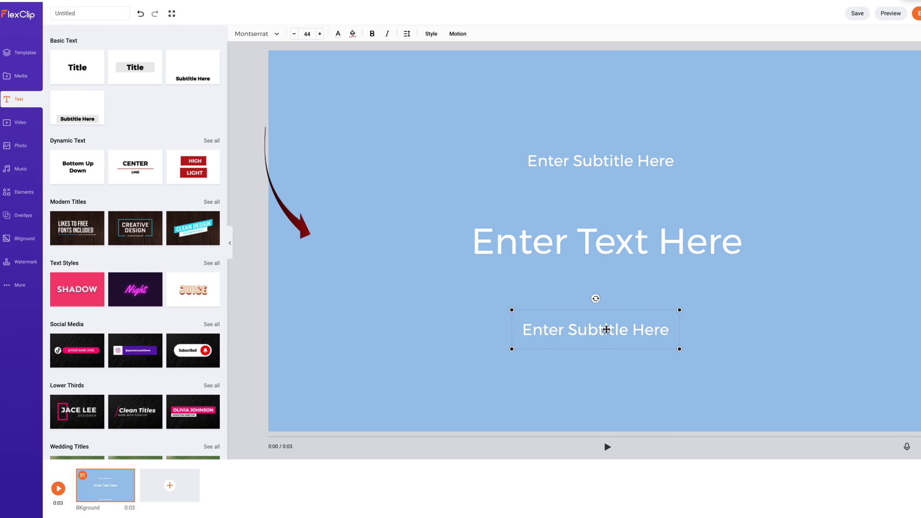
Step: Change the three text boxes to read 'The Best', 'iMovie' and 'Tutorial'
double_click(600, 160)
type("The Best")
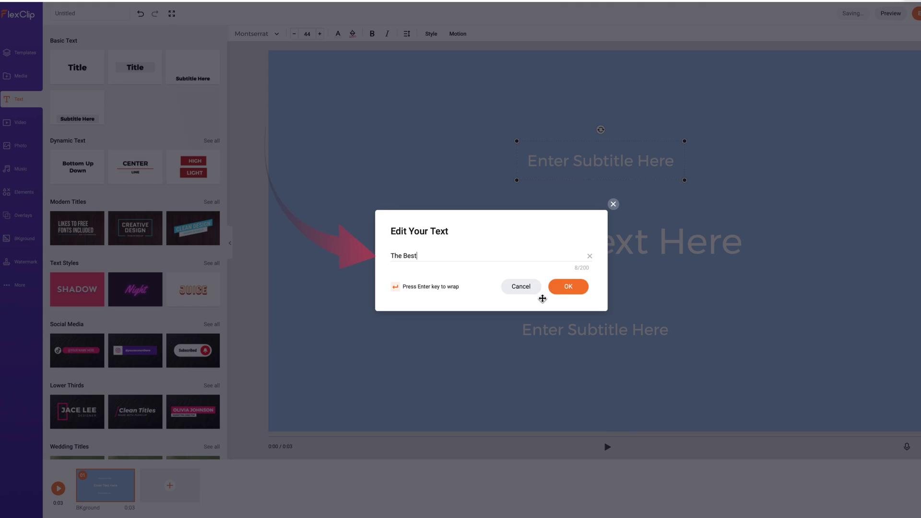
left_click(568, 287)
double_click(587, 246)
type("iMovie")
left_click(569, 287)
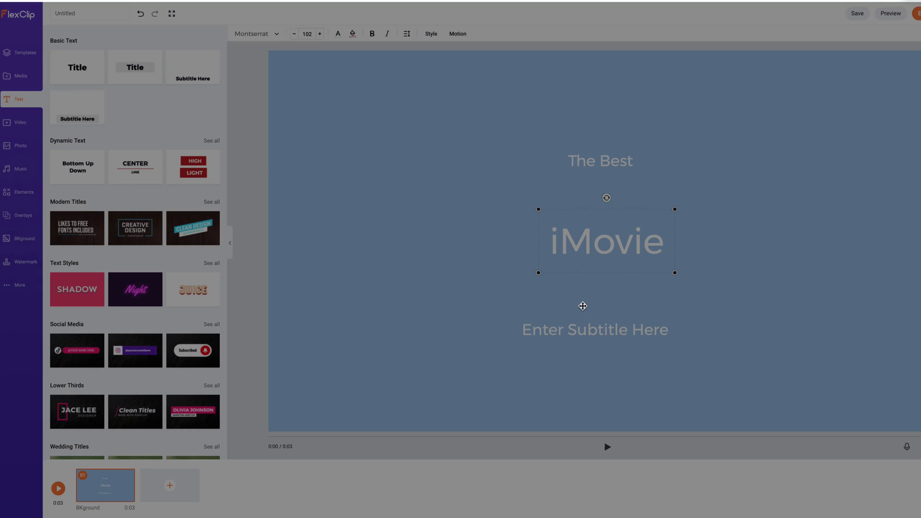
double_click(592, 330)
type("Tutorial")
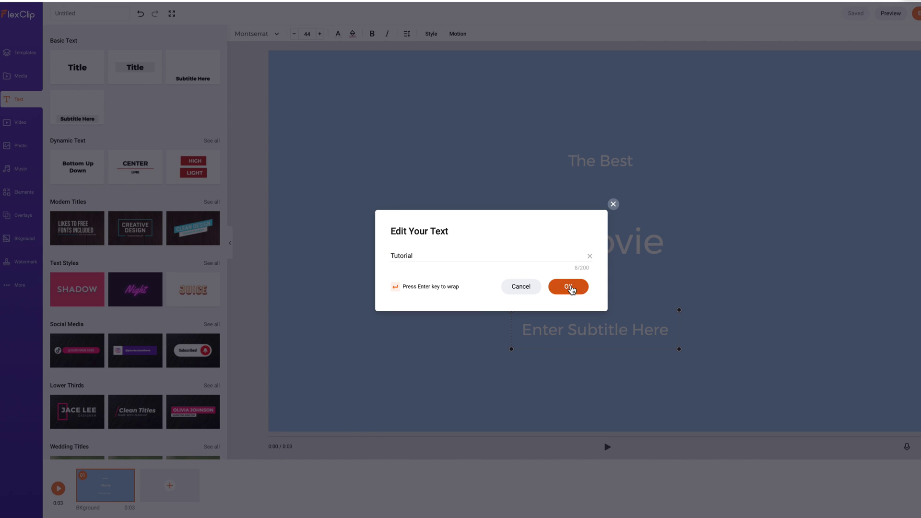
left_click(568, 287)
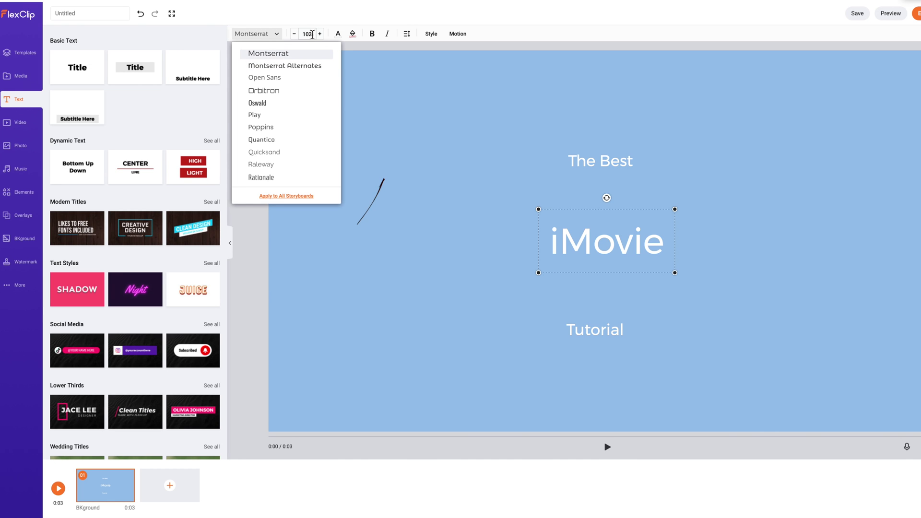
Step: Format 'iMovie' at size 180, yellow, italic and bold
left_click(312, 35)
type("180")
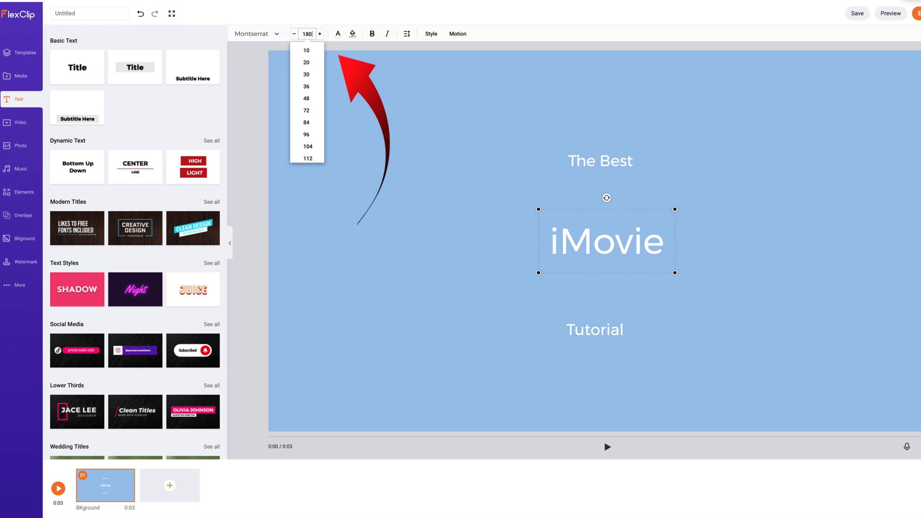
left_click(338, 34)
left_click(333, 109)
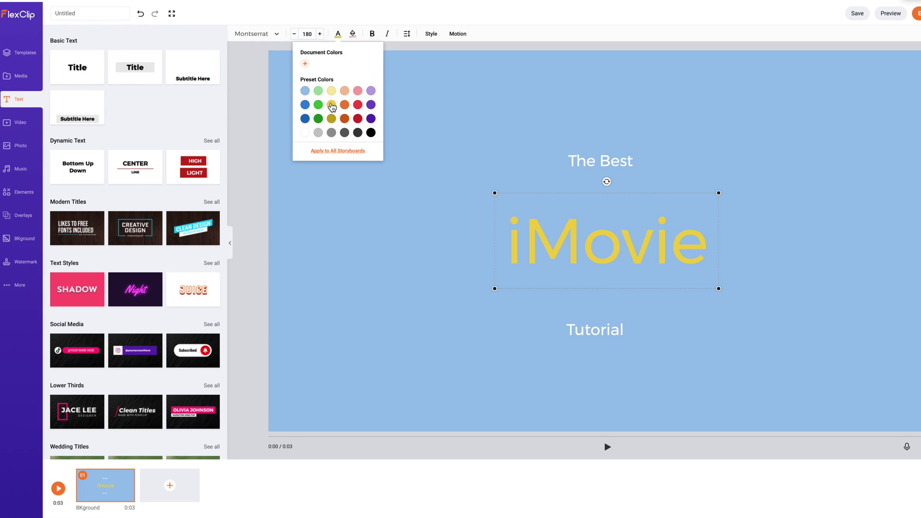
left_click(388, 34)
left_click(372, 34)
left_click(377, 164)
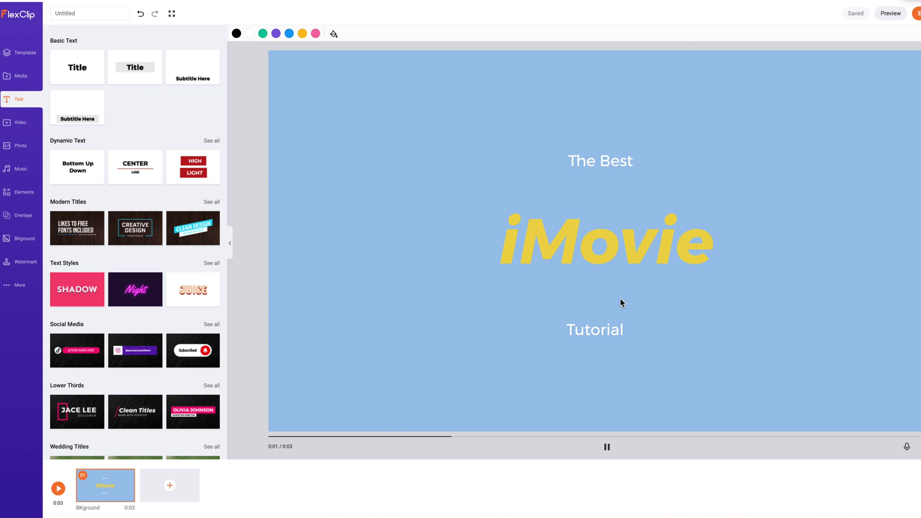
Step: Give 'iMovie' a Popup Center animation and add a second scene to the timeline
left_click(607, 448)
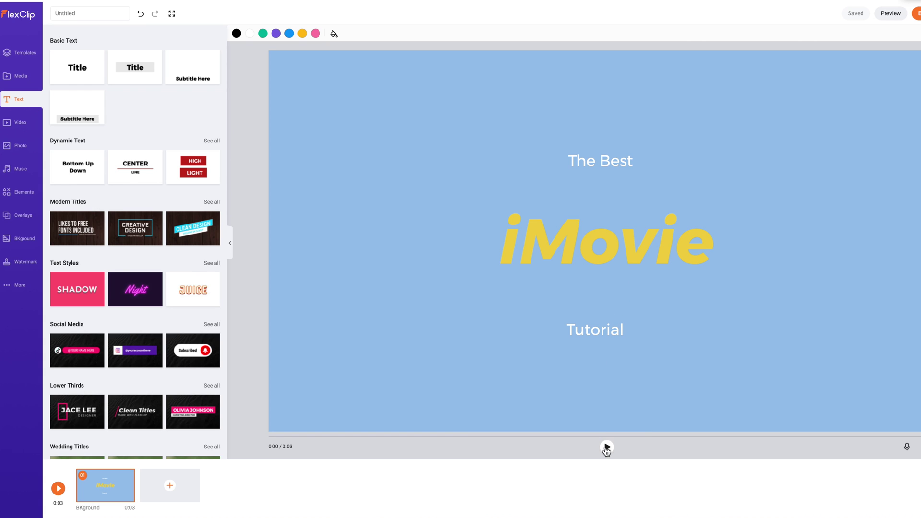
left_click(616, 245)
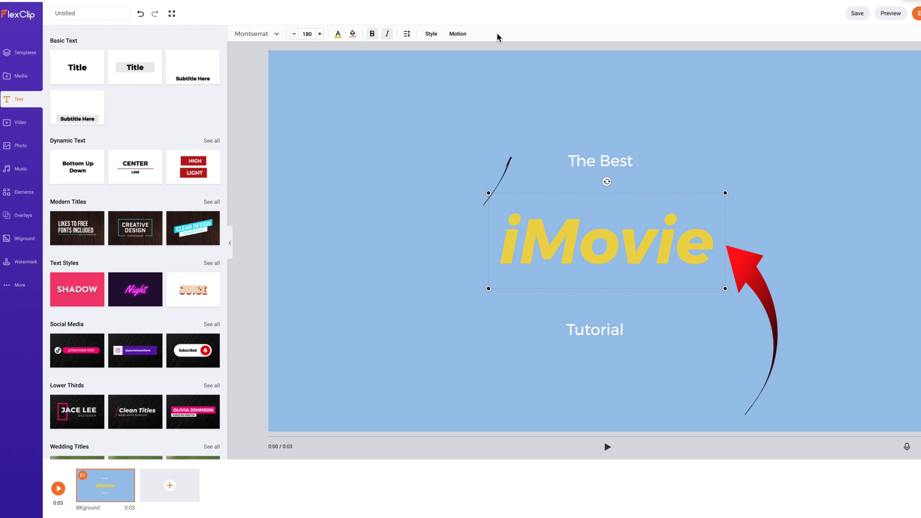
left_click(458, 34)
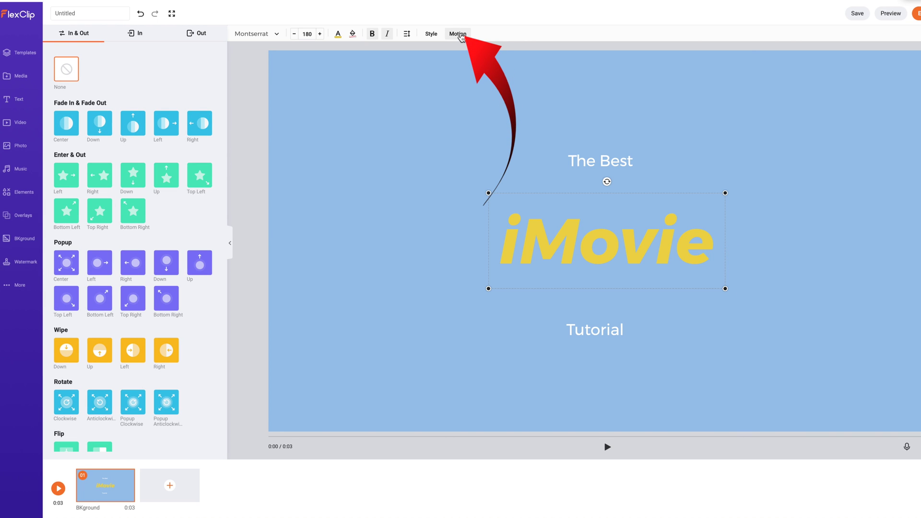
left_click(66, 263)
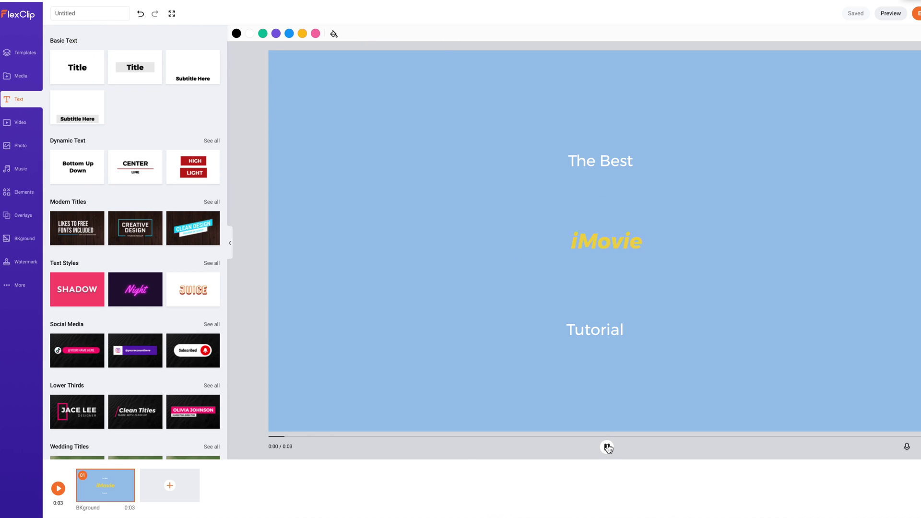
left_click(174, 488)
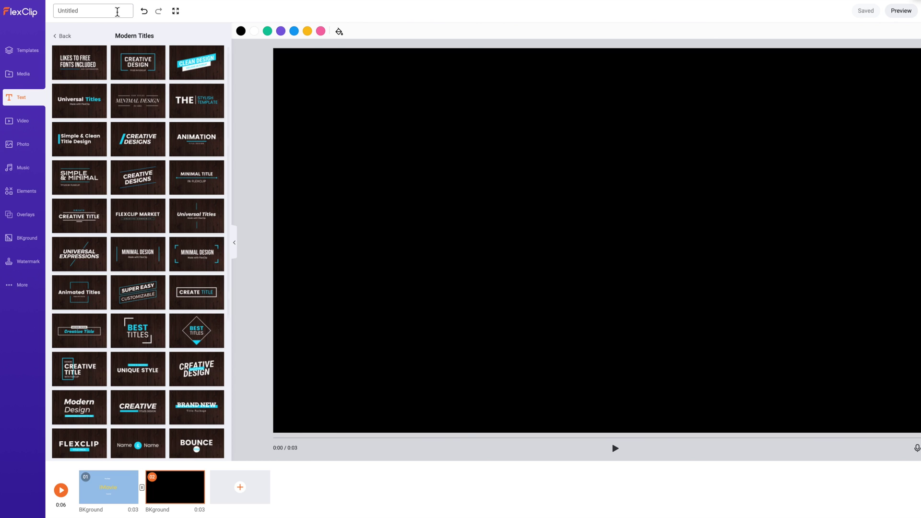
Step: Add the Creative Title template to scene 02
left_click(61, 36)
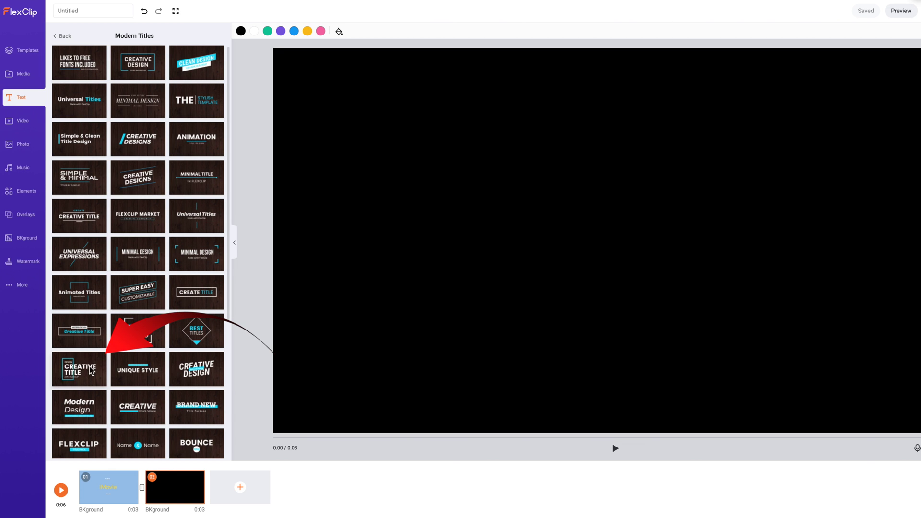
left_click(92, 372)
left_click(470, 146)
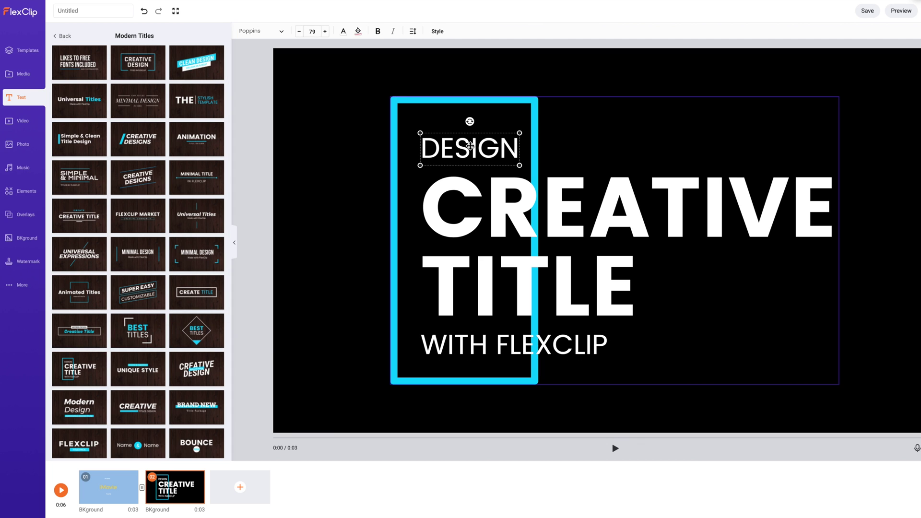
Step: Change the template text to 'The Best', 'iMovie', 'Tutorial' and make its frame yellow
double_click(473, 145)
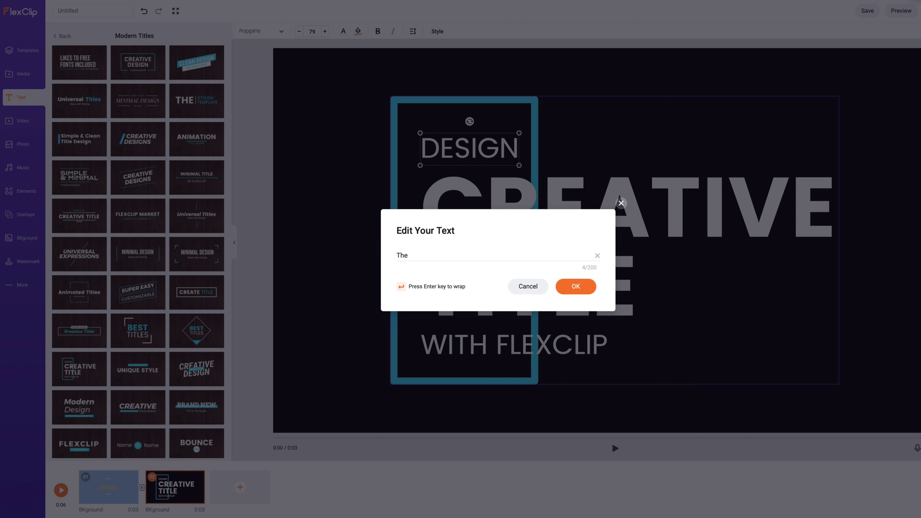
left_click(595, 288)
double_click(576, 271)
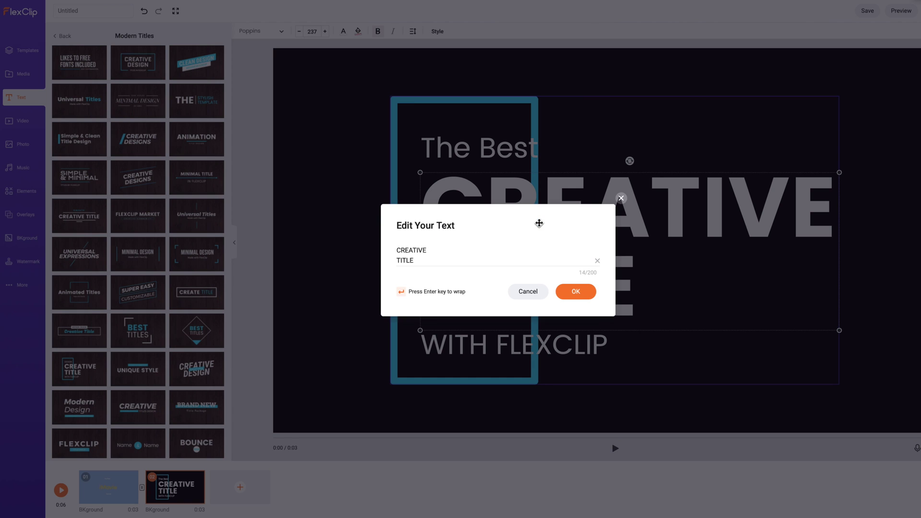
type("iMovie")
left_click(579, 288)
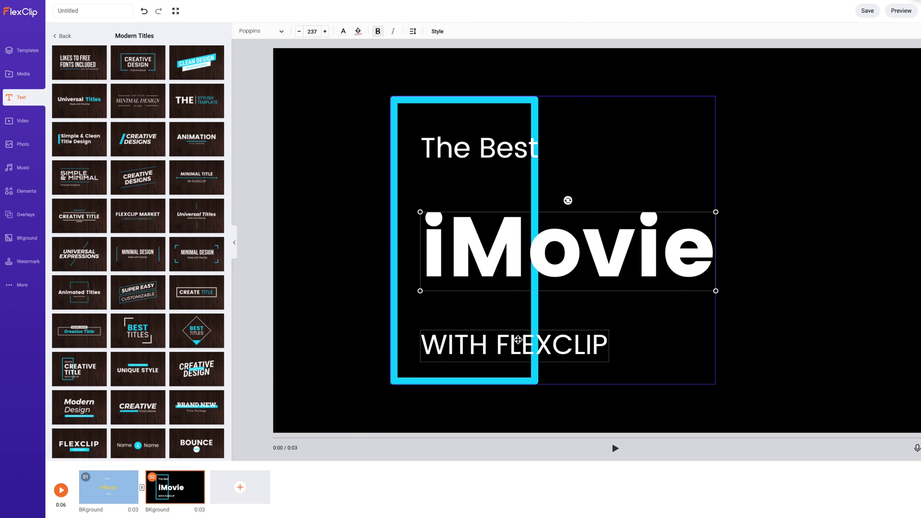
double_click(517, 341)
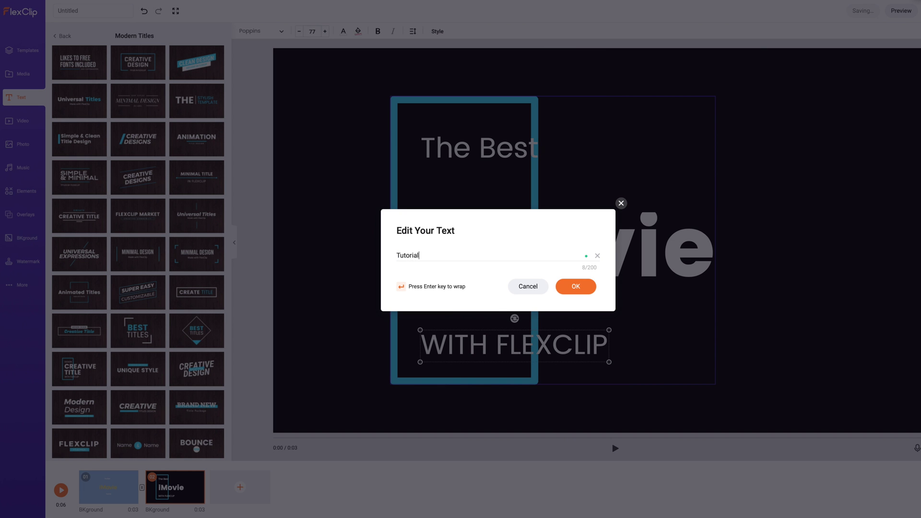
left_click(575, 286)
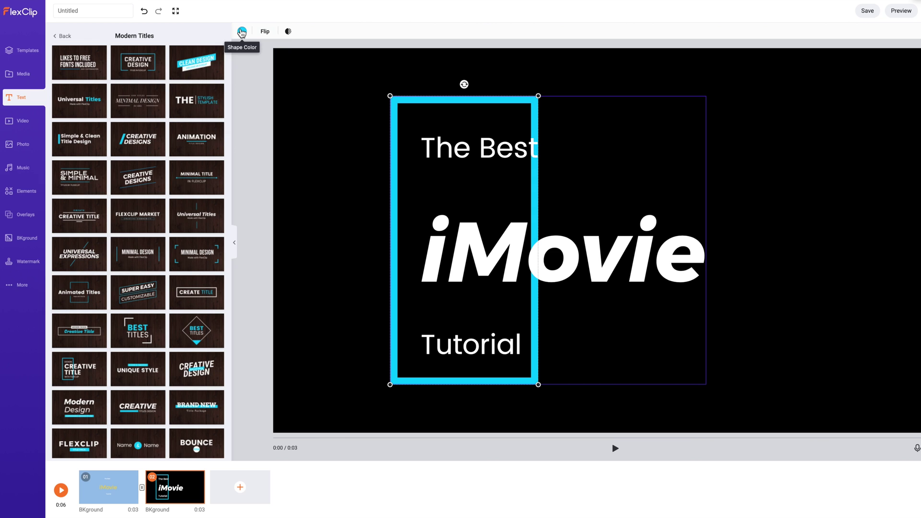
left_click(242, 32)
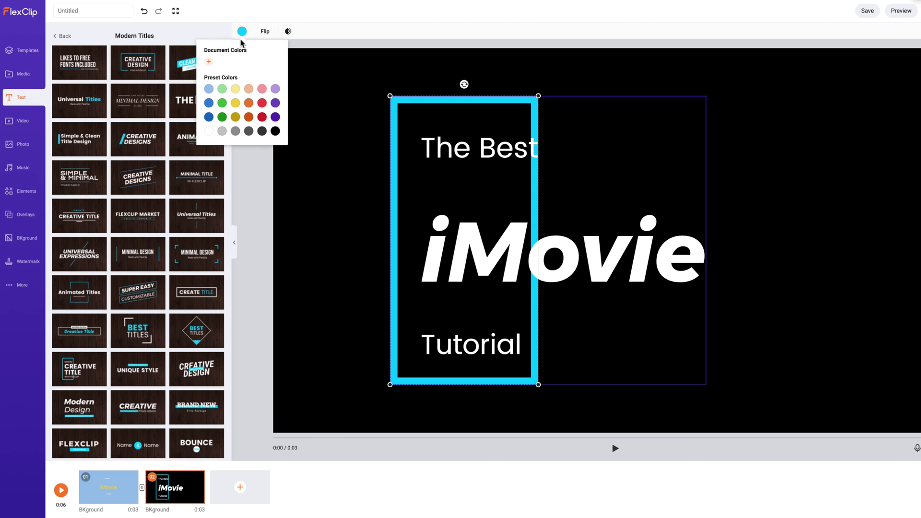
left_click(236, 103)
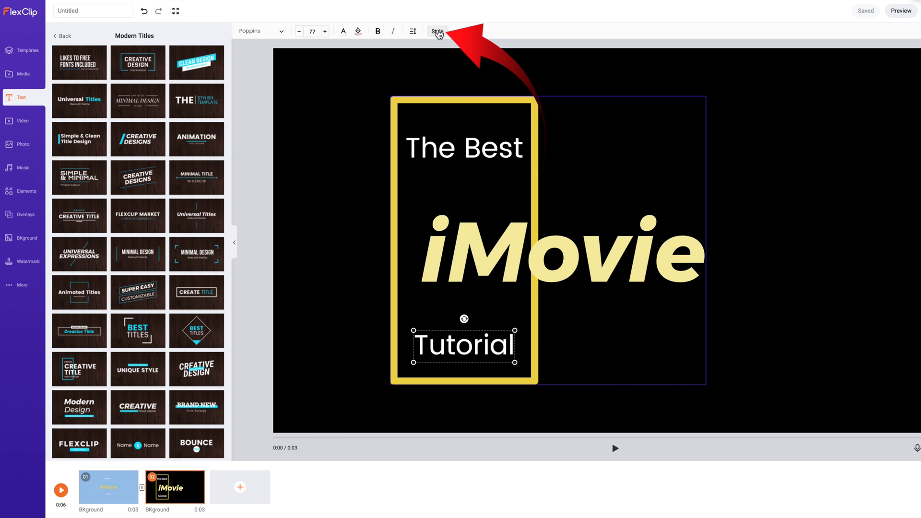
Step: Give the title text the Neon glow style and preview the scene
left_click(438, 31)
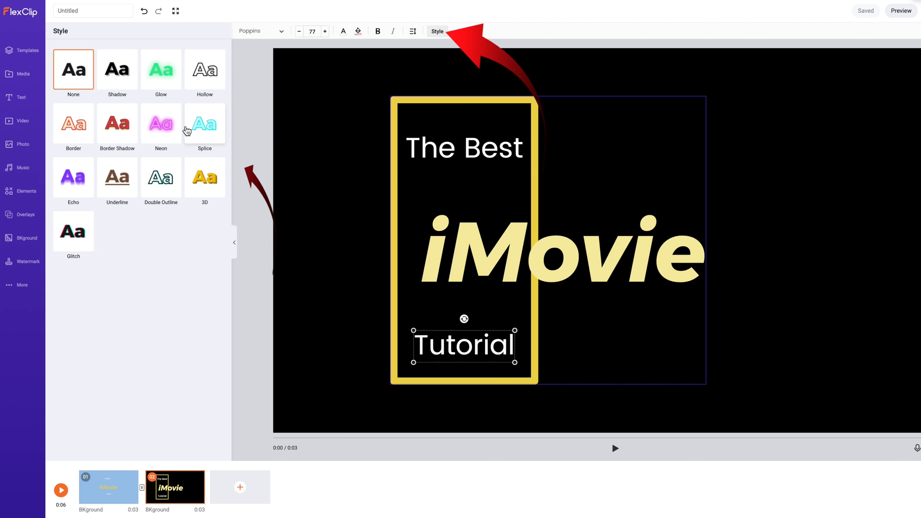
left_click(166, 127)
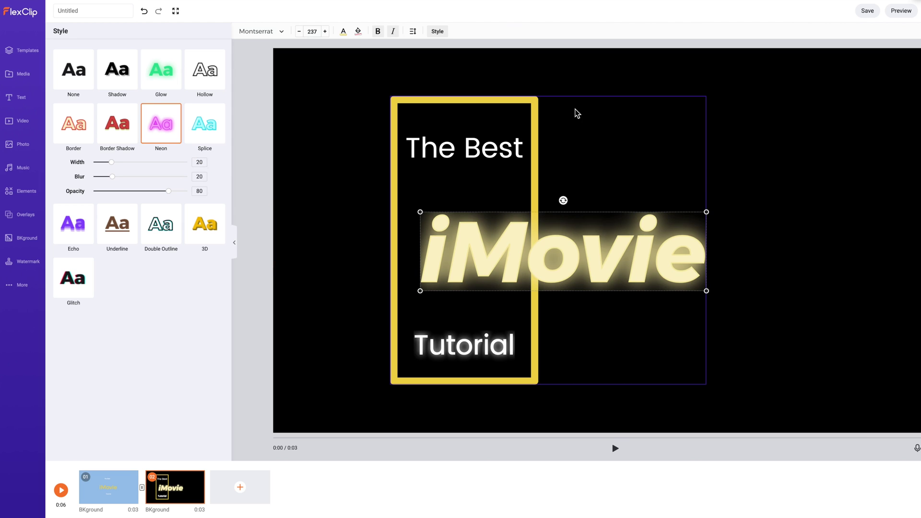
left_click(363, 81)
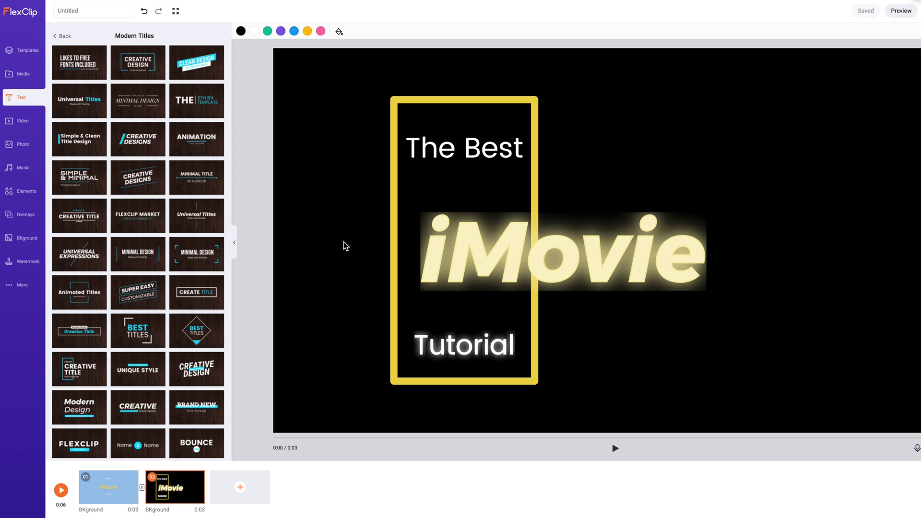
left_click(615, 449)
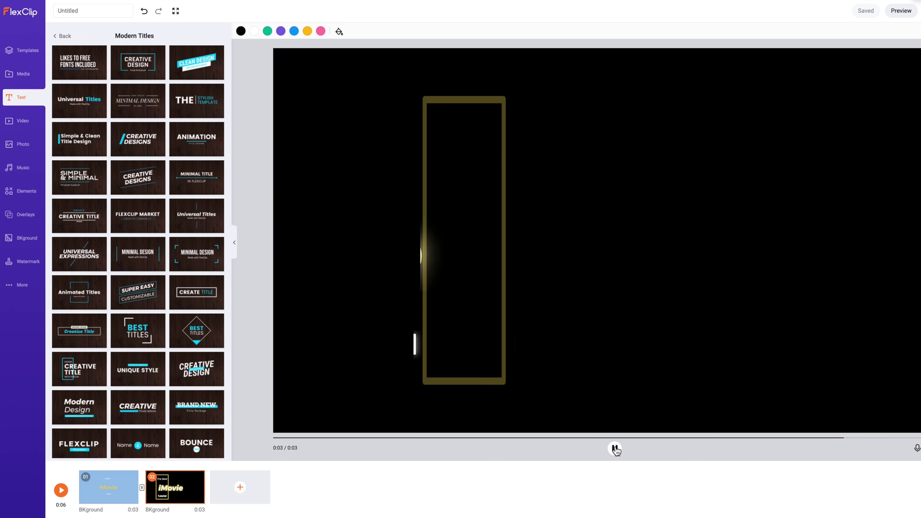
Step: Make the title group pop up from the centre and move it further left
left_click(485, 31)
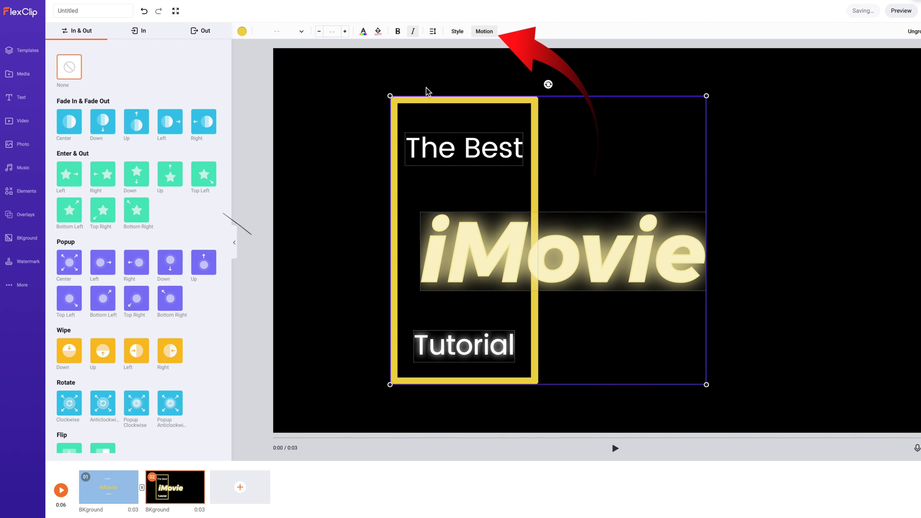
left_click(69, 262)
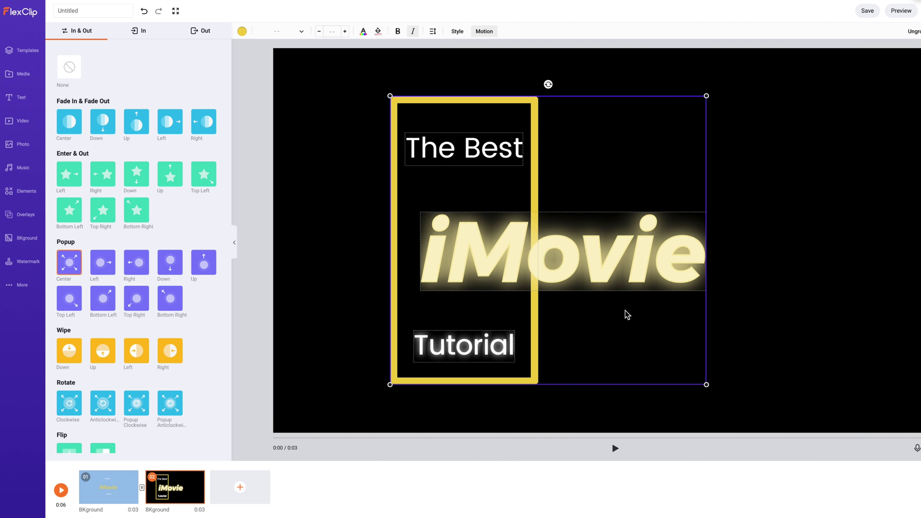
left_click(666, 128)
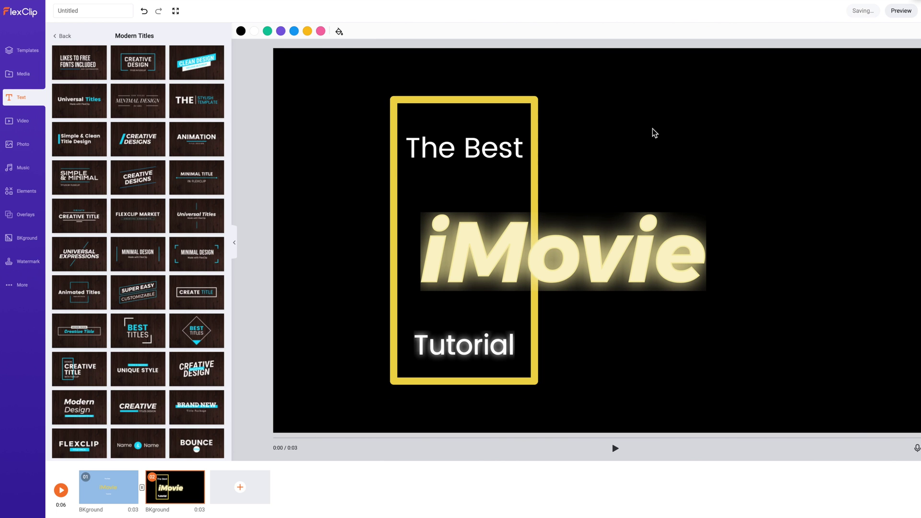
left_click(503, 110)
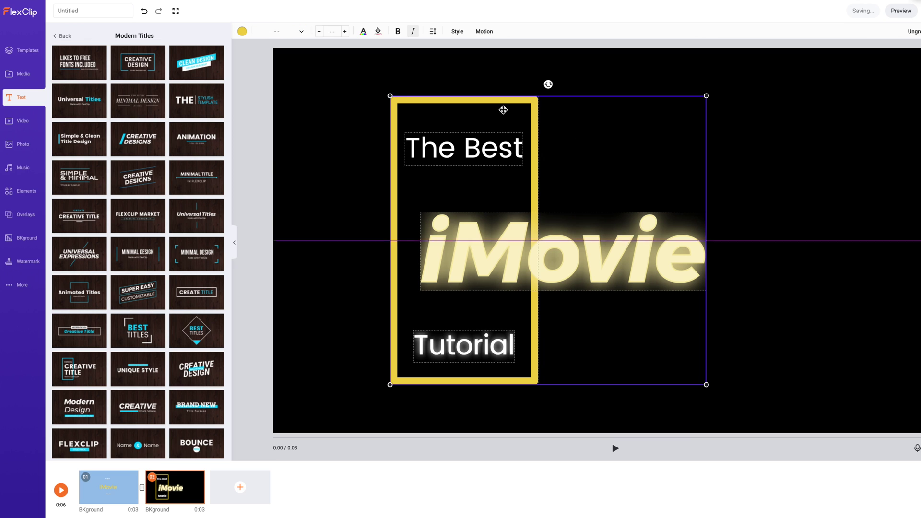
left_click(654, 116)
left_click(536, 106)
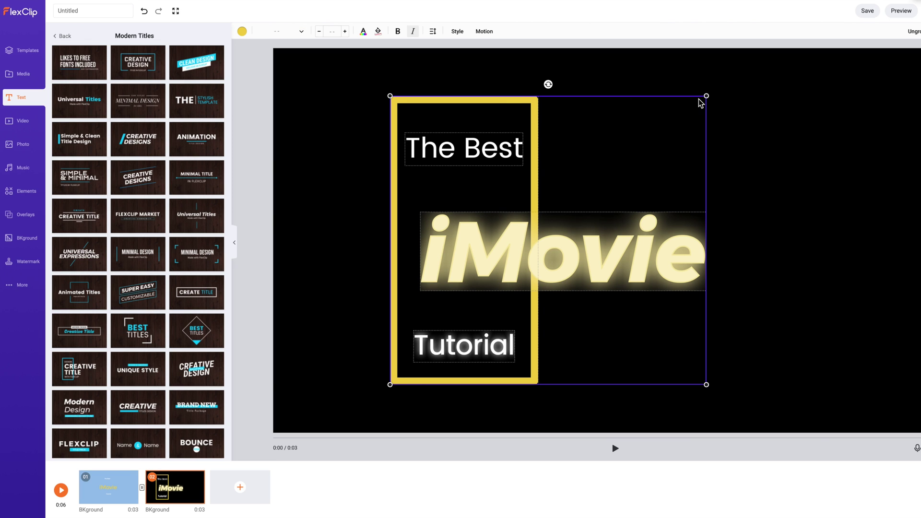
left_click_drag(701, 104, 586, 106)
left_click(191, 479)
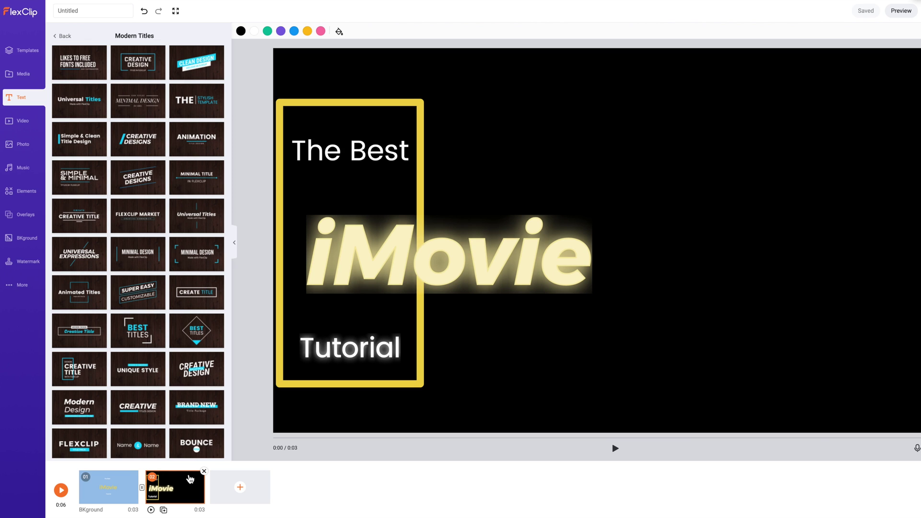
Step: Duplicate the title scene and put the blue network Technology Background video behind scene 02
left_click(164, 511)
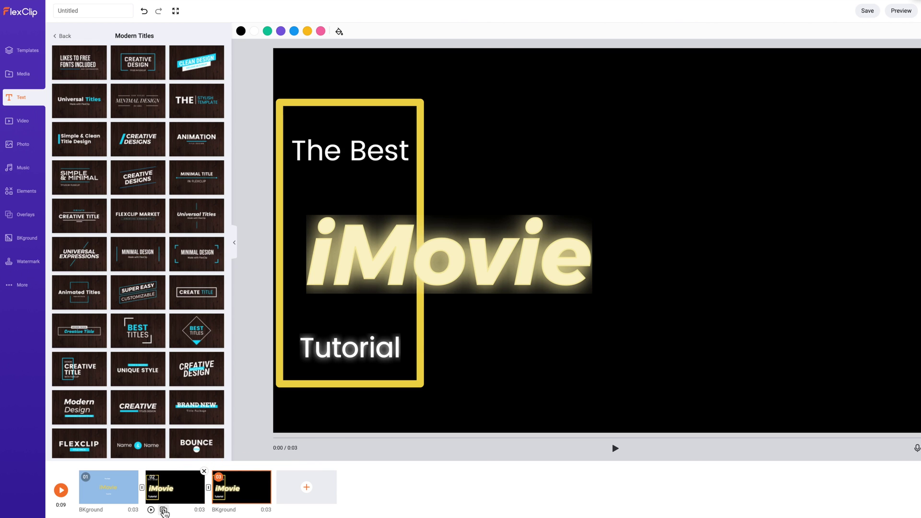
left_click(182, 484)
left_click(24, 238)
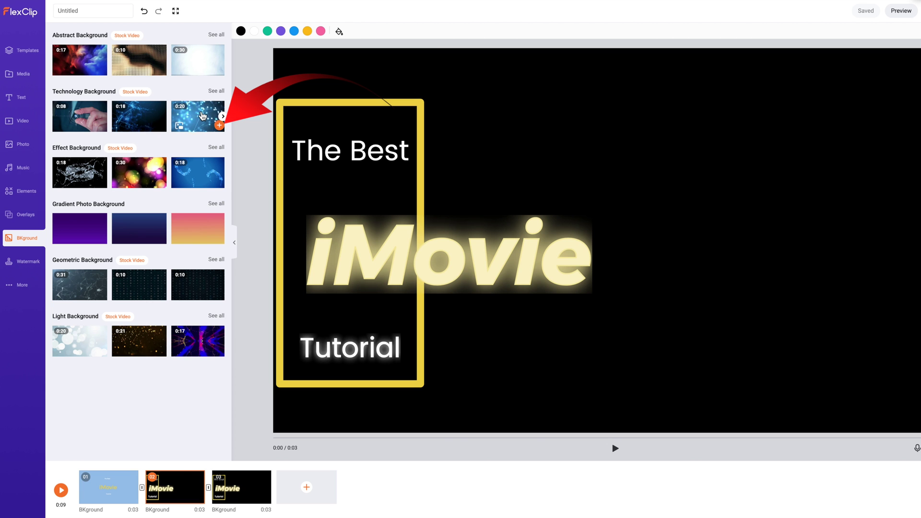
left_click(203, 115)
left_click(614, 448)
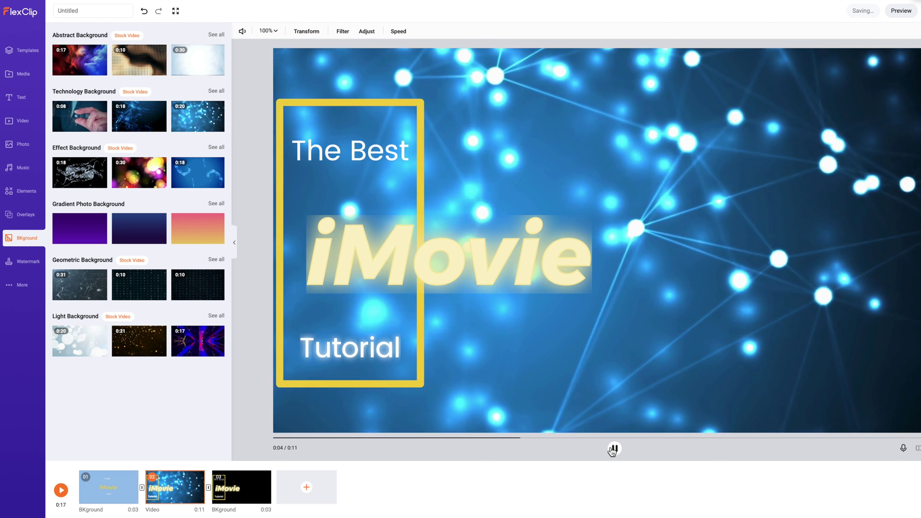
left_click(265, 477)
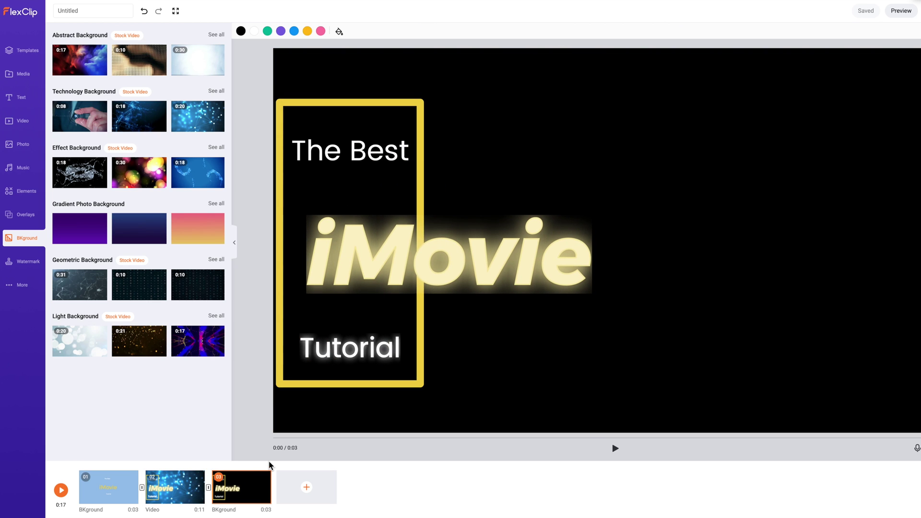
Step: Set a bright green #6EFE45 background on the green-screen title scenes
left_click(339, 33)
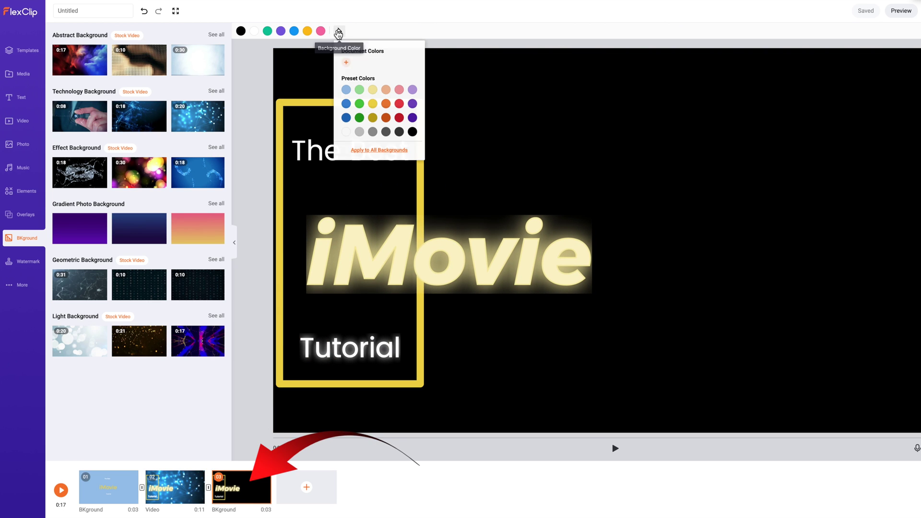
left_click(361, 104)
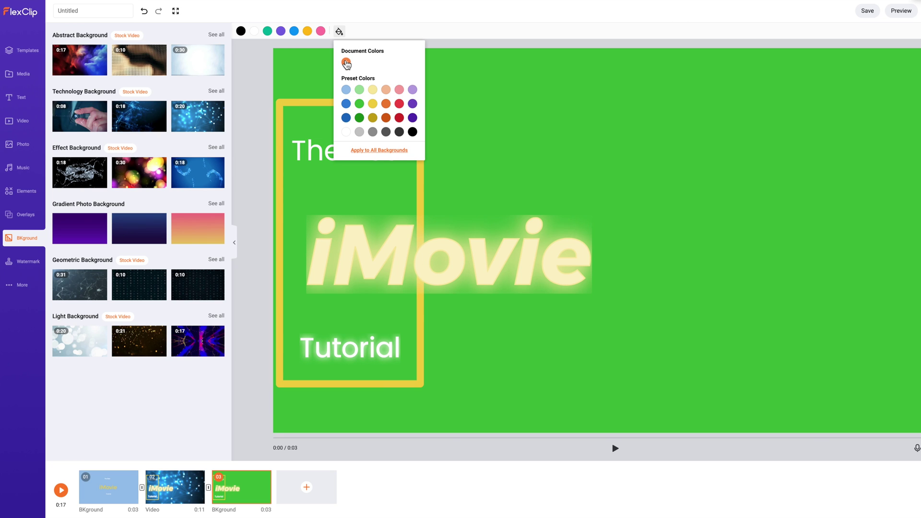
left_click(339, 31)
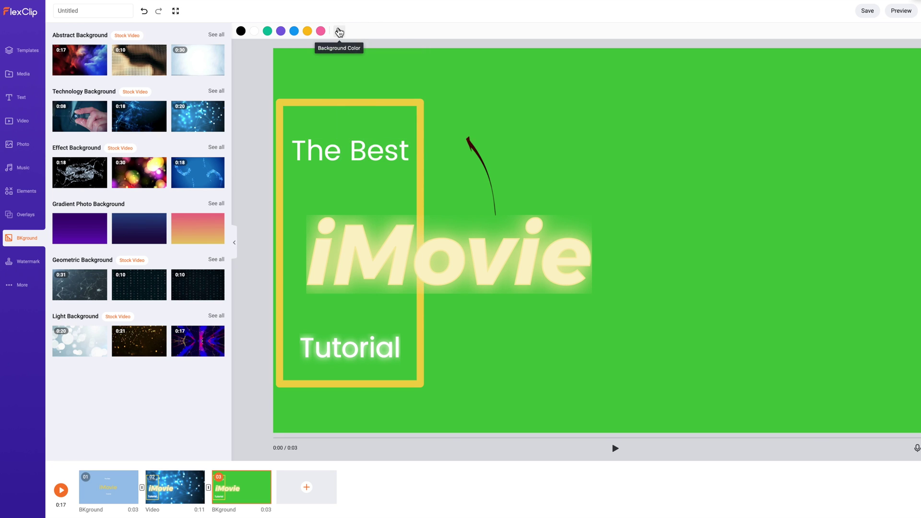
left_click(339, 32)
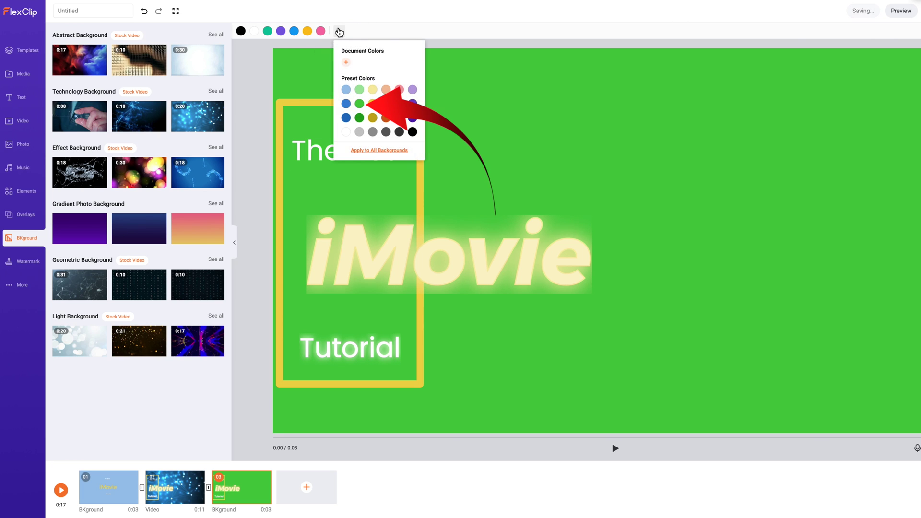
left_click(346, 62)
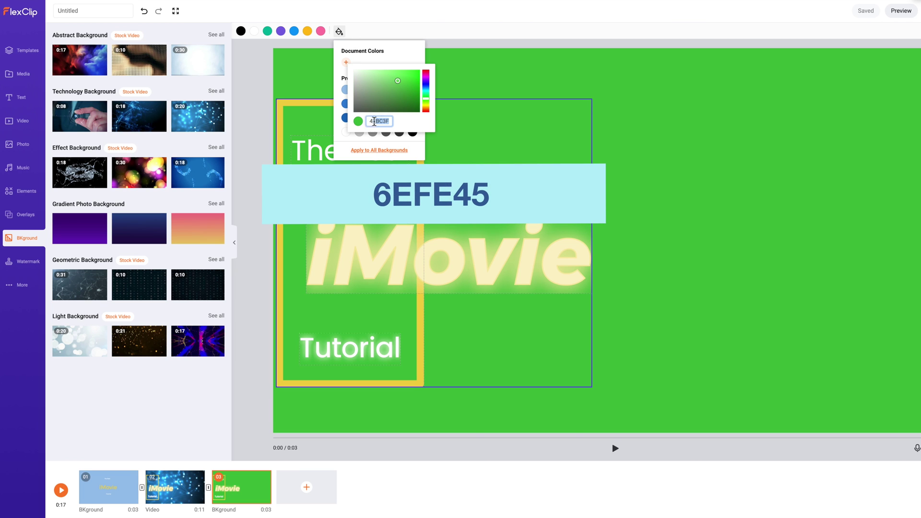
type("6EFE45")
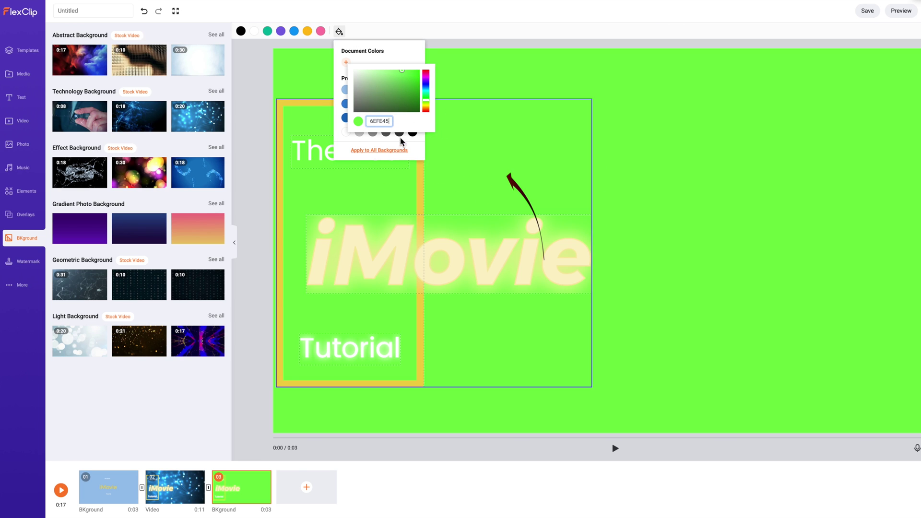
left_click(390, 152)
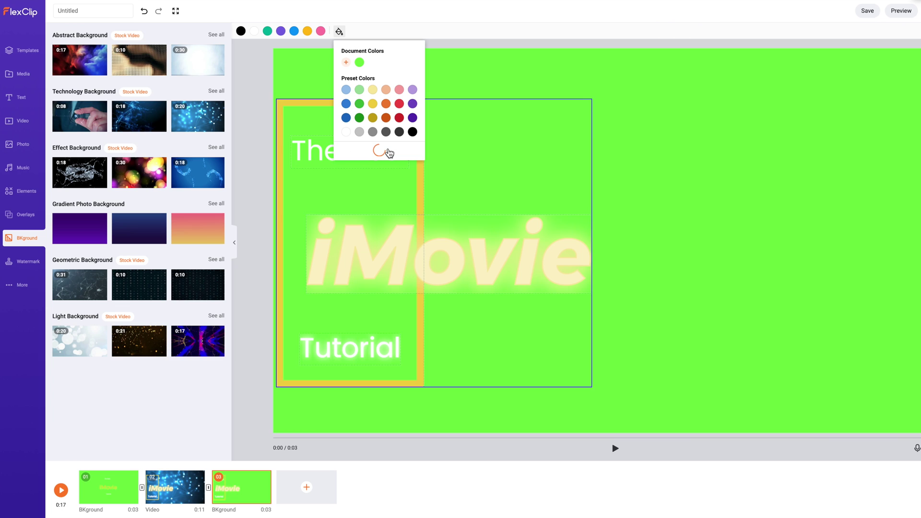
mouse_move(178, 478)
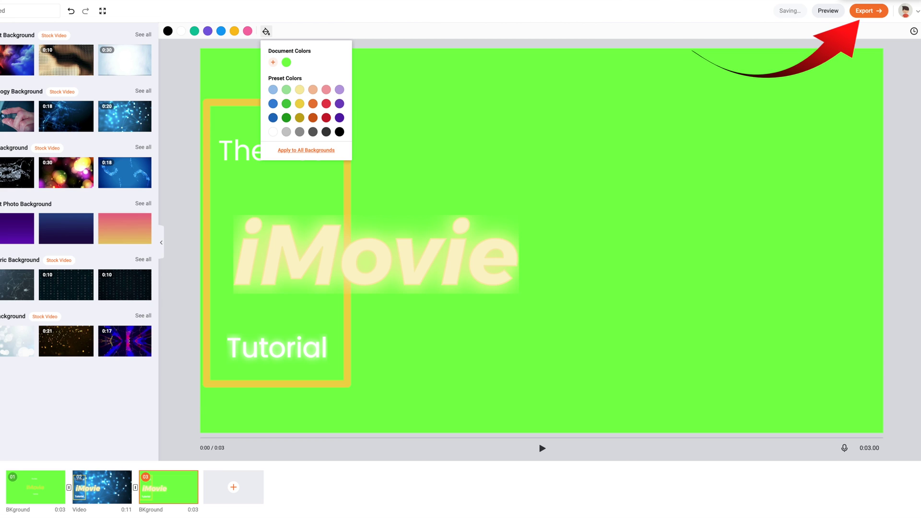
Step: Start exporting the title video at 1080p and go to the Video Name field
left_click(867, 12)
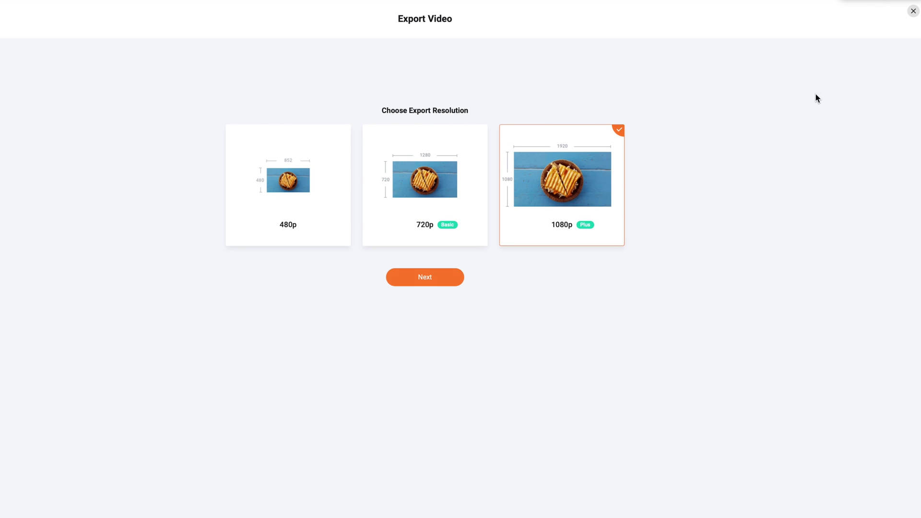
left_click(437, 281)
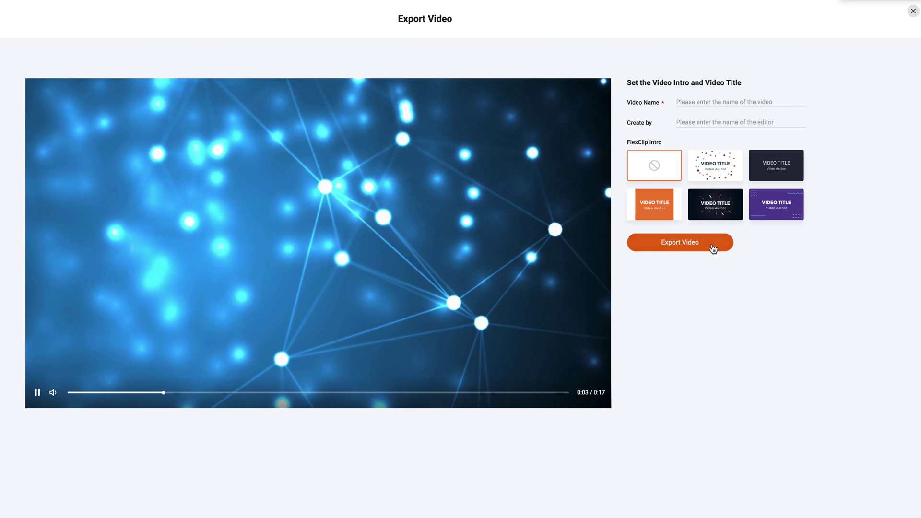
left_click(714, 249)
left_click(736, 102)
Step: Export the video as 'flexclip' and import the file into iMovie's media library
type("f")
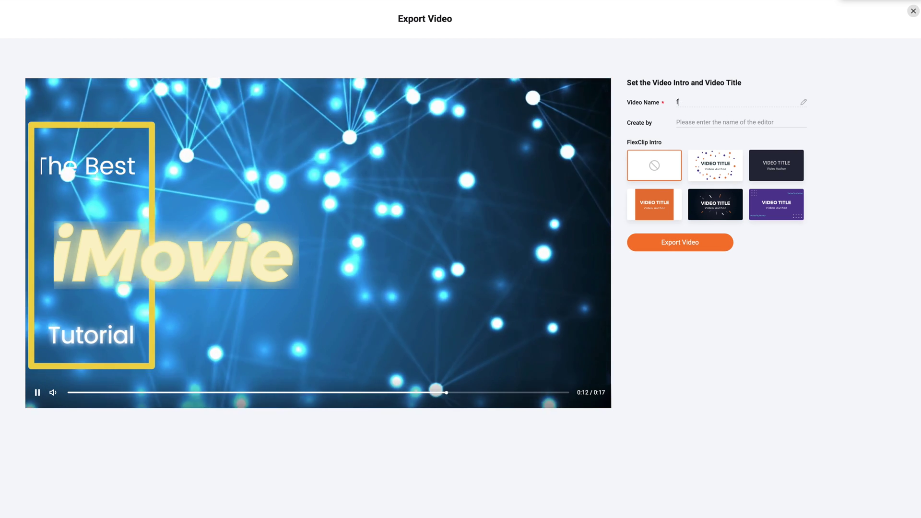
type("lexclip")
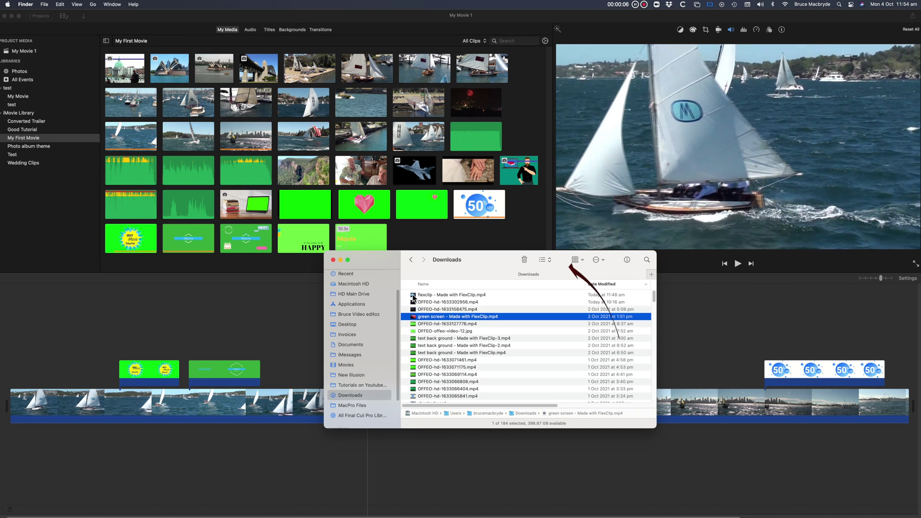
left_click(431, 294)
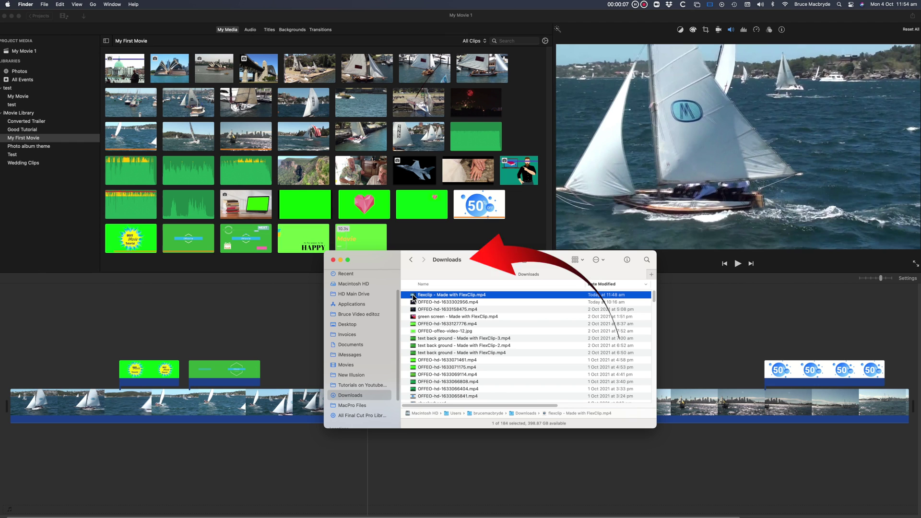
left_click_drag(413, 298, 453, 243)
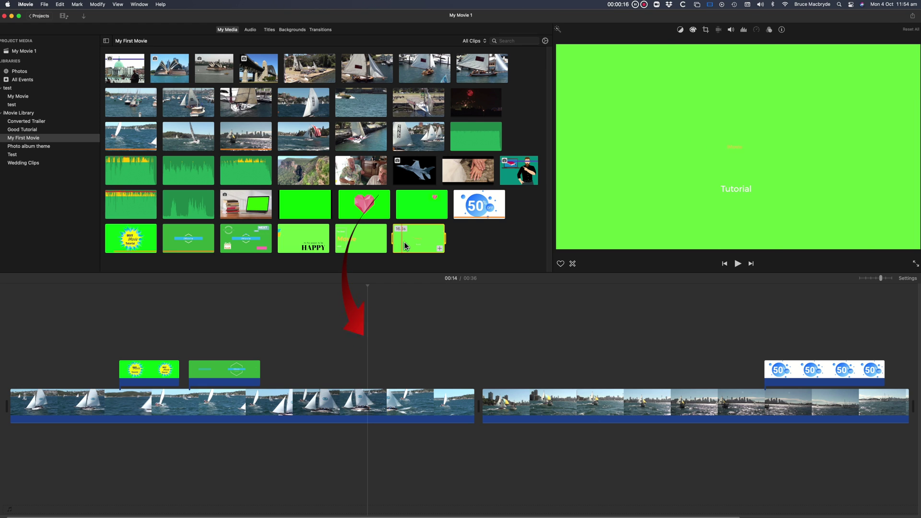
Step: Key the flexclip title over the sailing footage with Green/Blue Screen, then add the HAPPY clip
left_click_drag(402, 248, 348, 364)
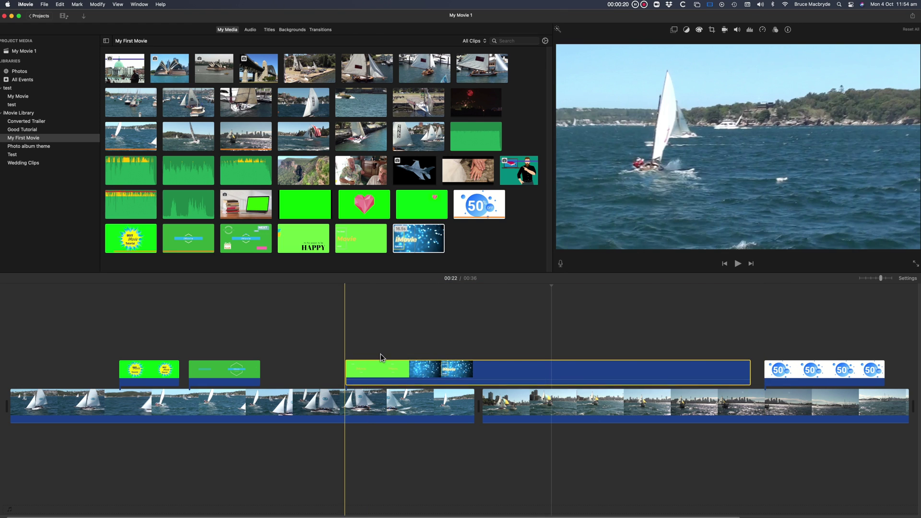
left_click(399, 370)
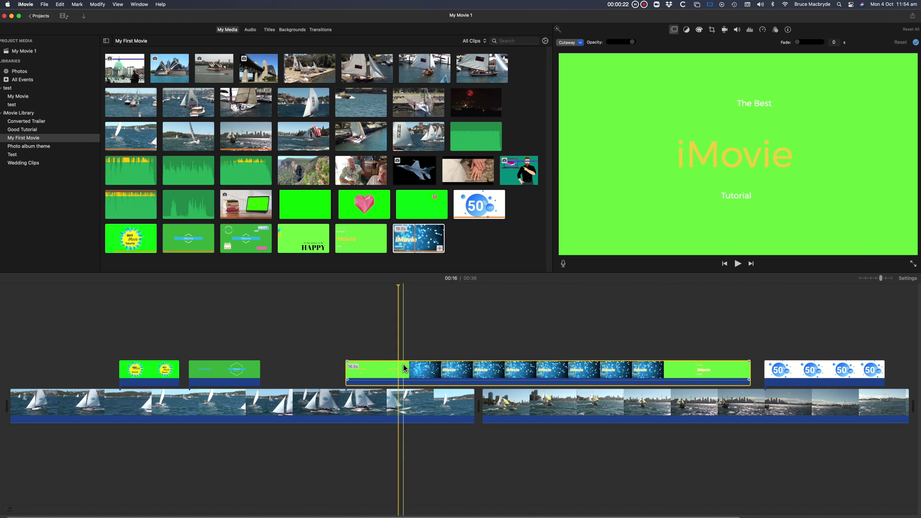
left_click(580, 43)
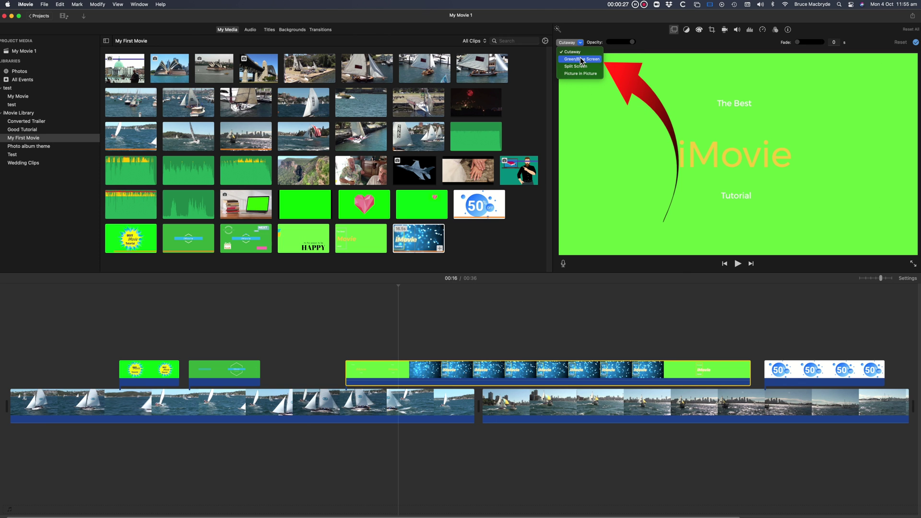
left_click(582, 59)
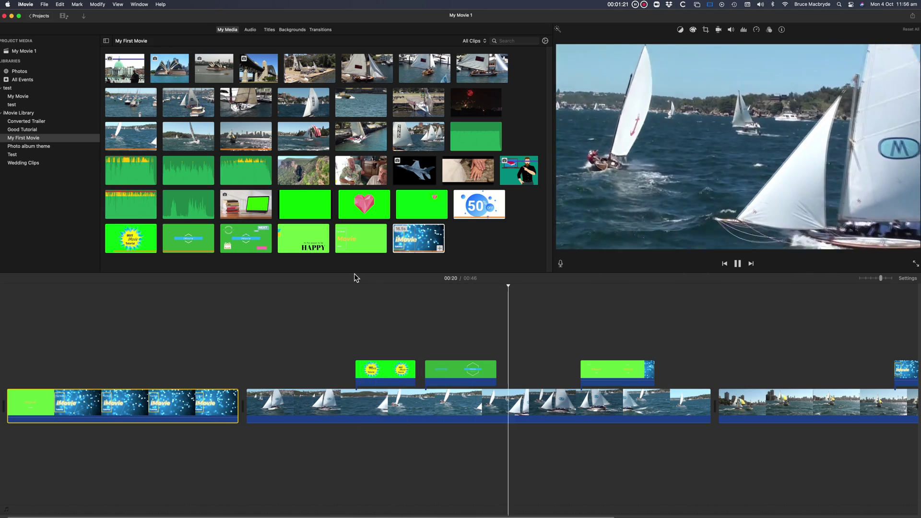
left_click_drag(304, 239, 662, 372)
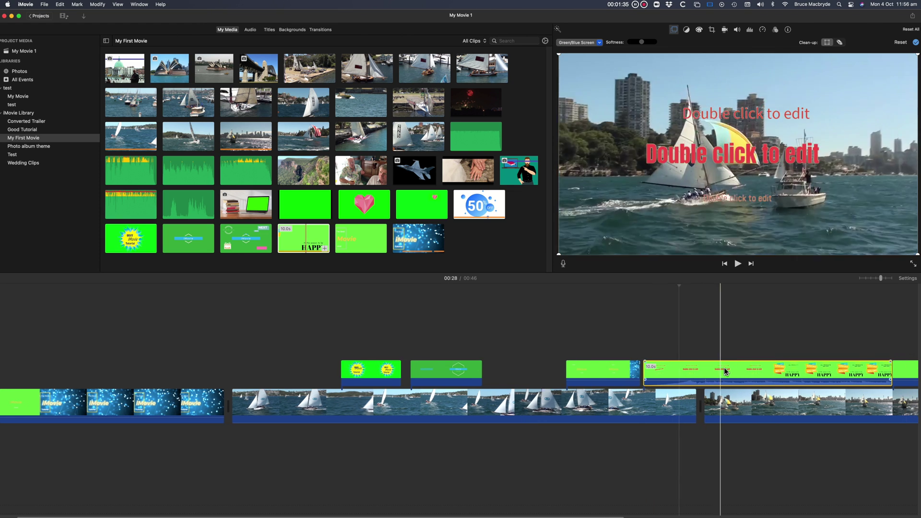
scroll(695, 332, "right", 3)
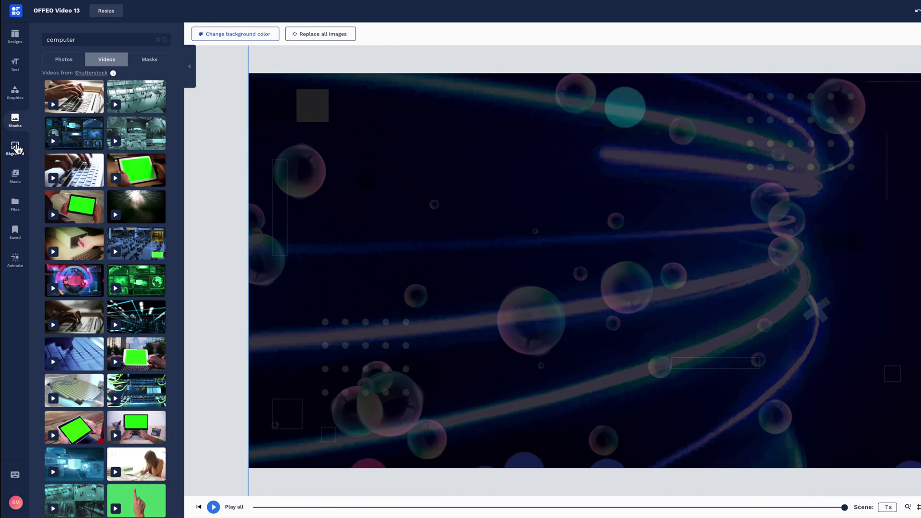
Step: Browse OFFEO's texture, floral, pattern and video backgrounds
left_click(16, 148)
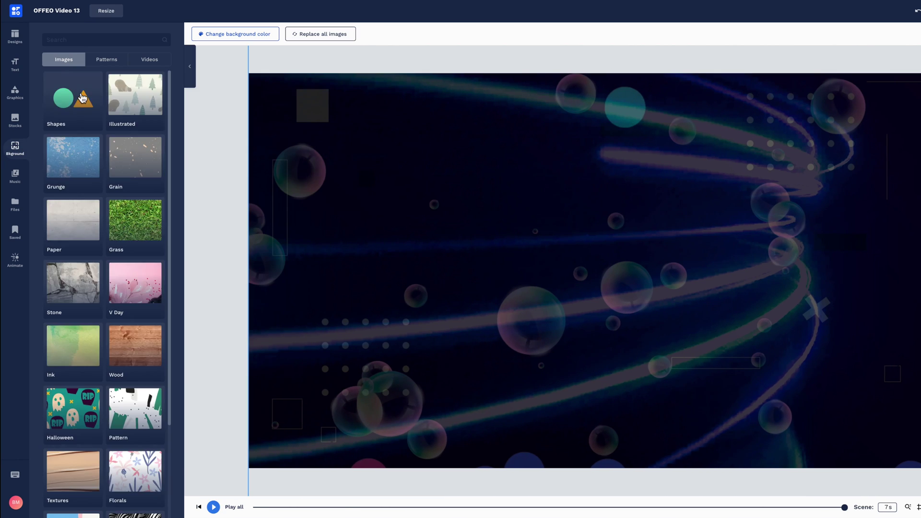
left_click(113, 328)
left_click(64, 59)
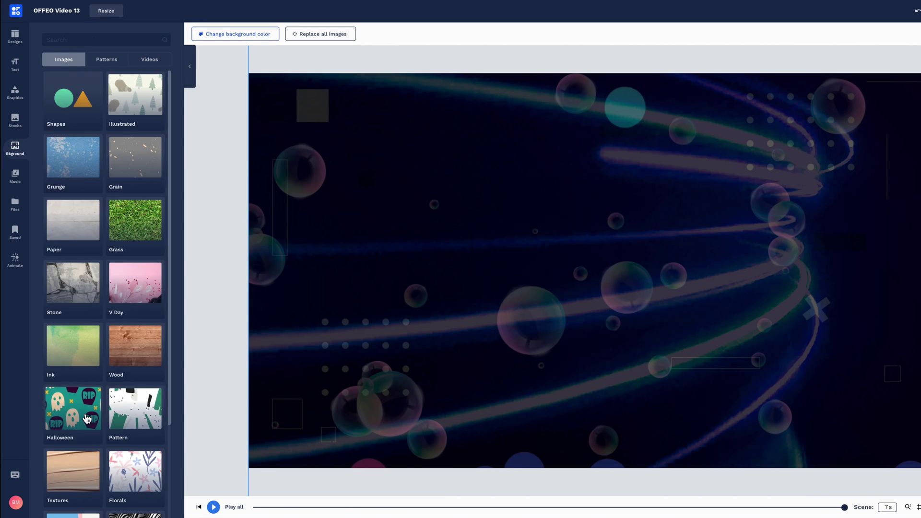
left_click(132, 468)
left_click(107, 59)
left_click(137, 237)
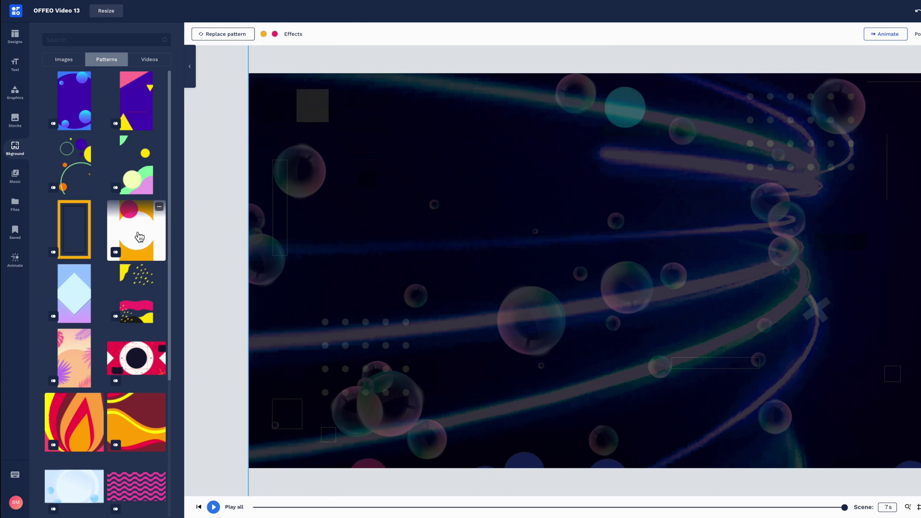
left_click(150, 59)
scroll(152, 225, "down", 5)
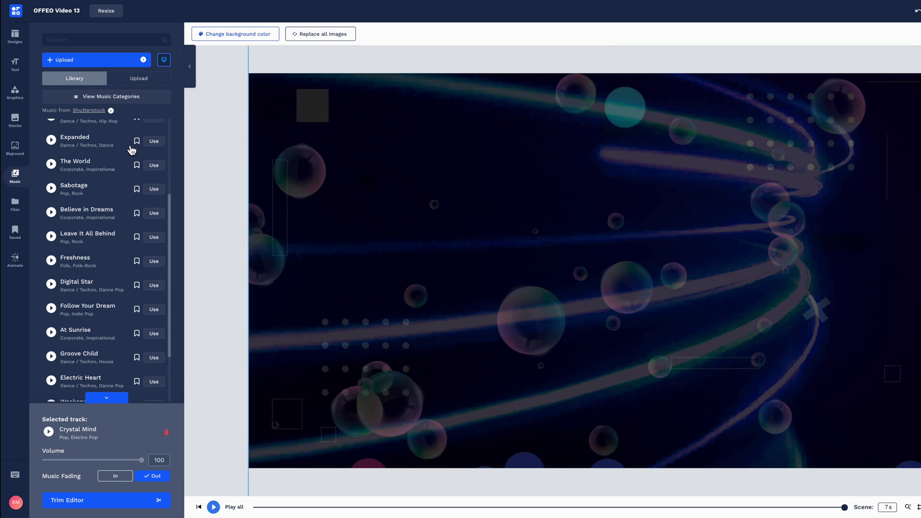
scroll(131, 150, "down", 3)
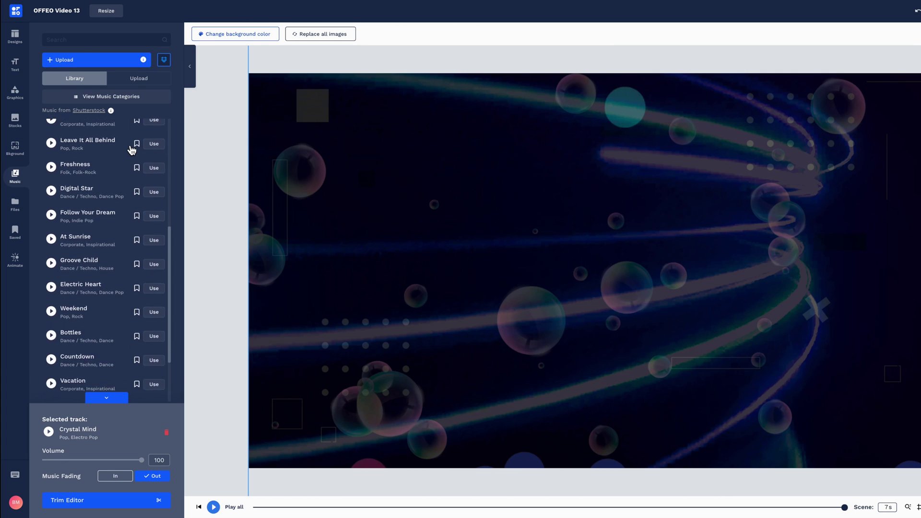
scroll(131, 150, "down", 1)
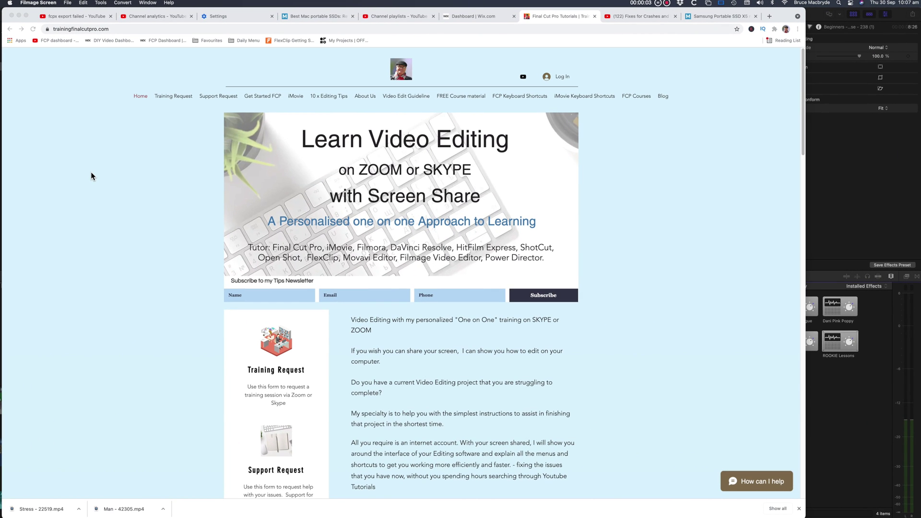
Step: Scroll the trainingfinalcutpro.com home page down to the iMovie Key Shortcuts downloads and tutorial videos
scroll(91, 177, "down", 3)
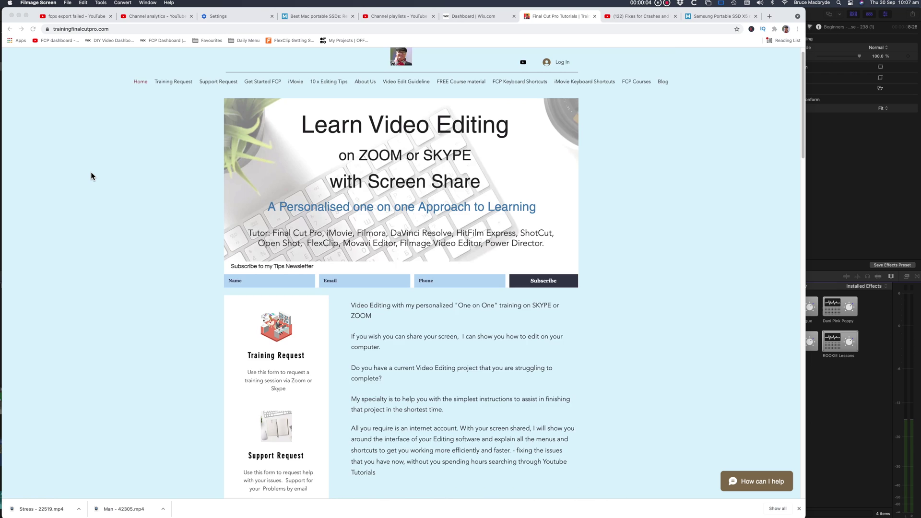
scroll(91, 174, "down", 4)
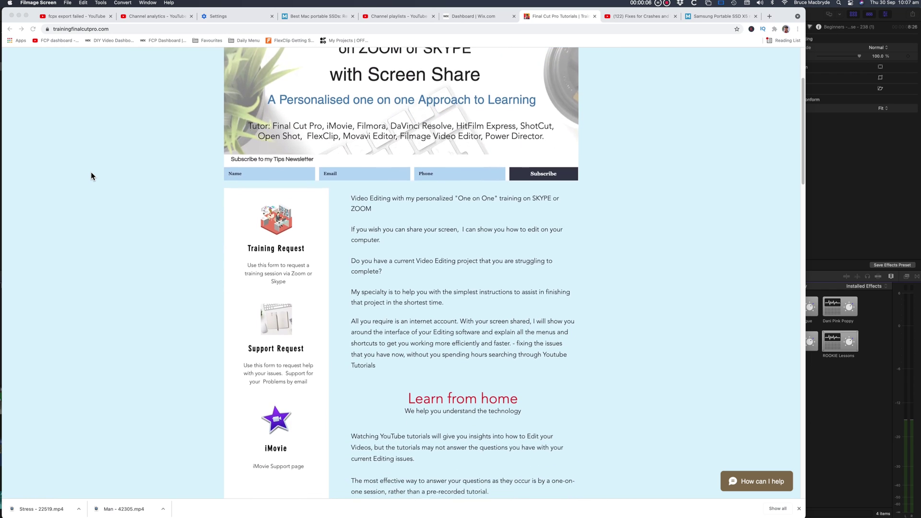
scroll(91, 176, "down", 4)
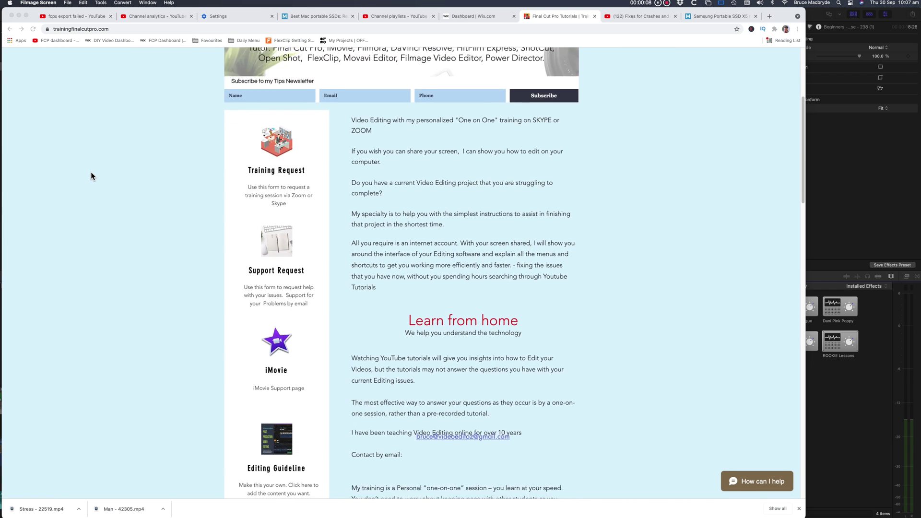
scroll(92, 176, "down", 5)
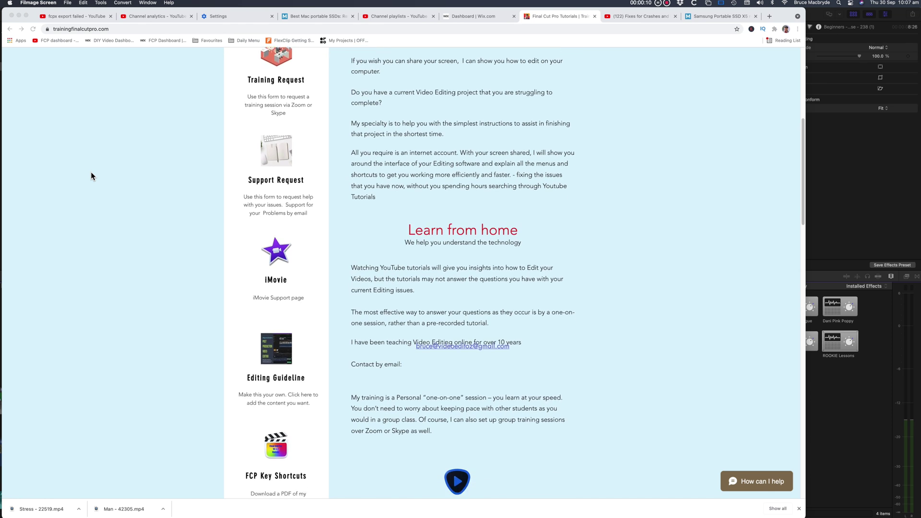
scroll(91, 176, "down", 4)
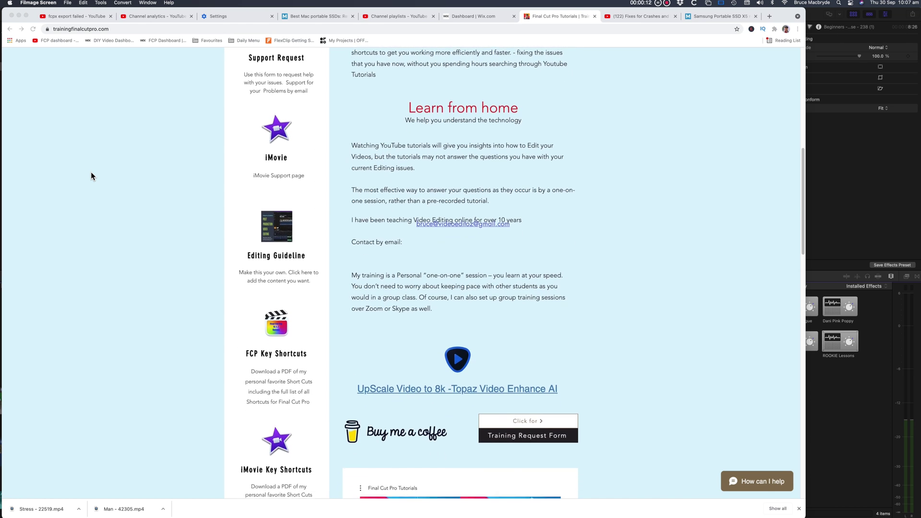
scroll(91, 176, "down", 3)
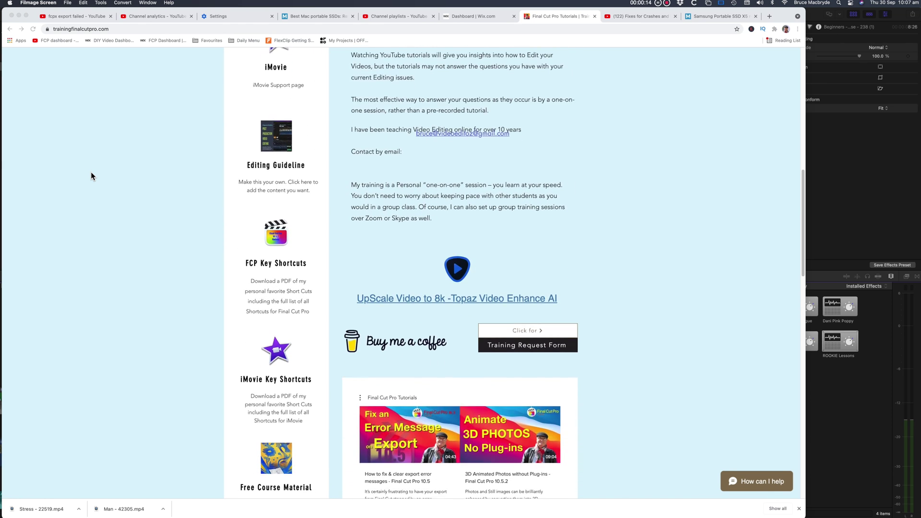